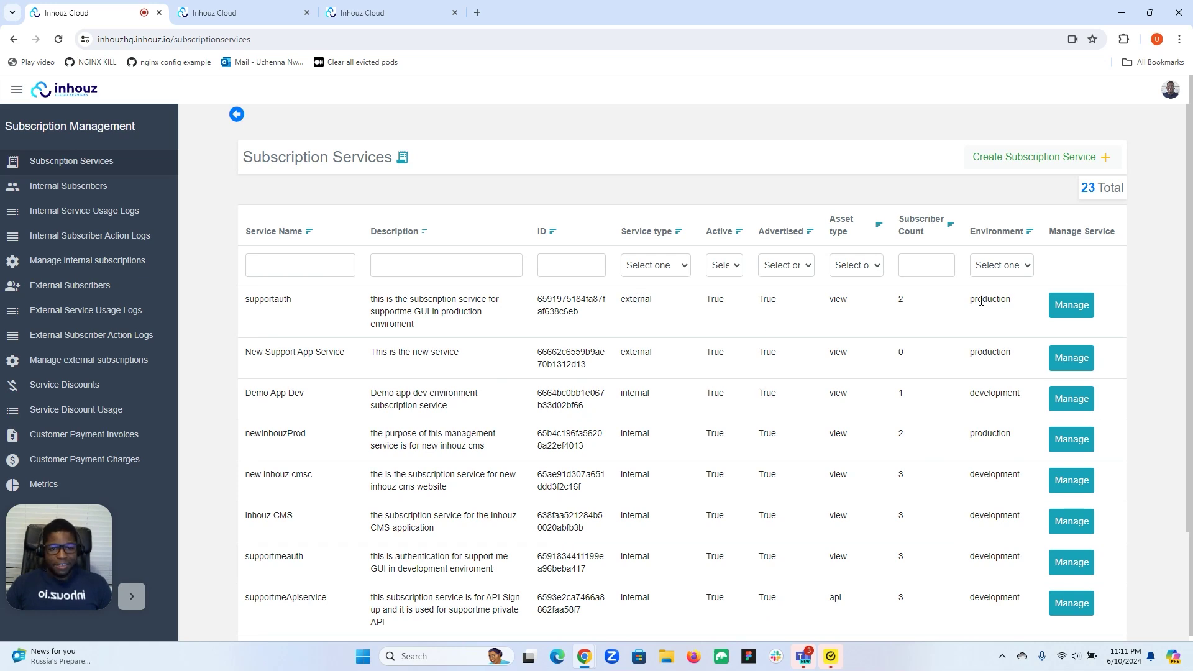
Switch to the tab holding the supportauth service's edit form
left_click(242, 7)
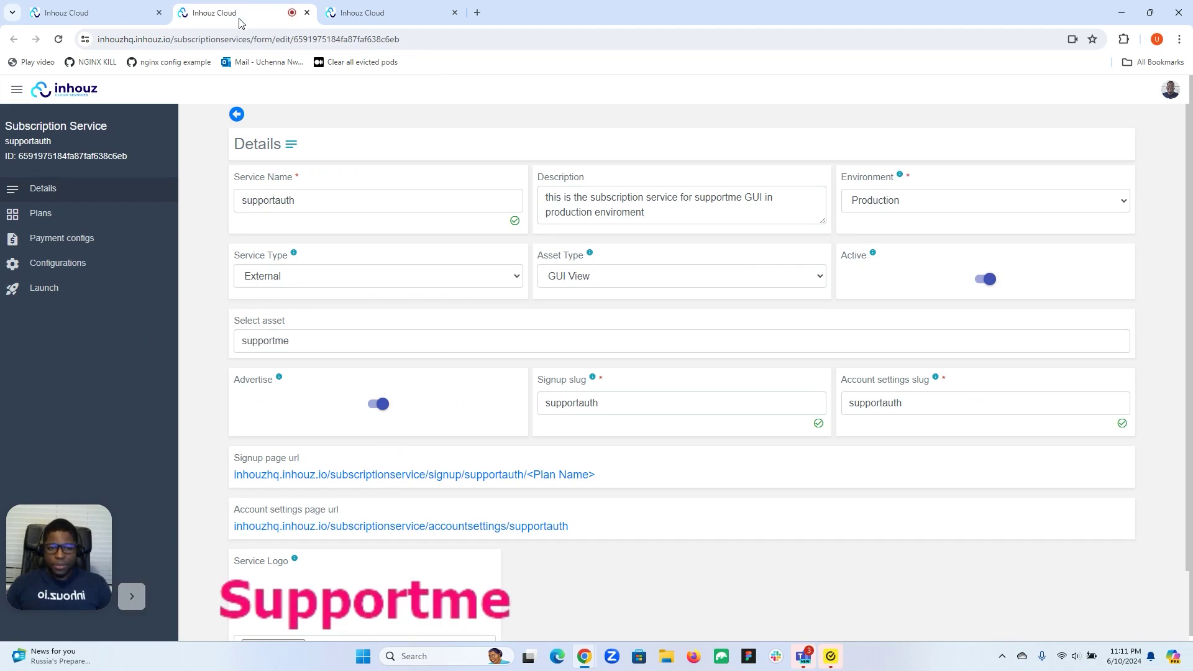
Add an empty User block list restriction under supportauth's Configurations > Restrictions
left_click(52, 266)
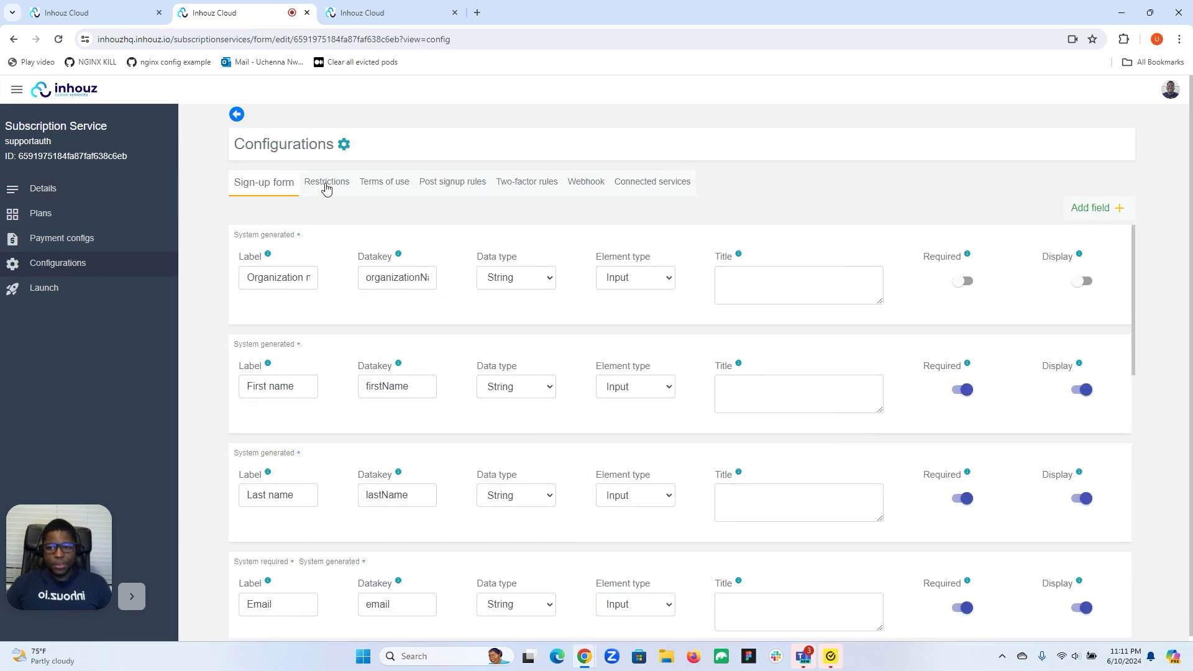
left_click(326, 187)
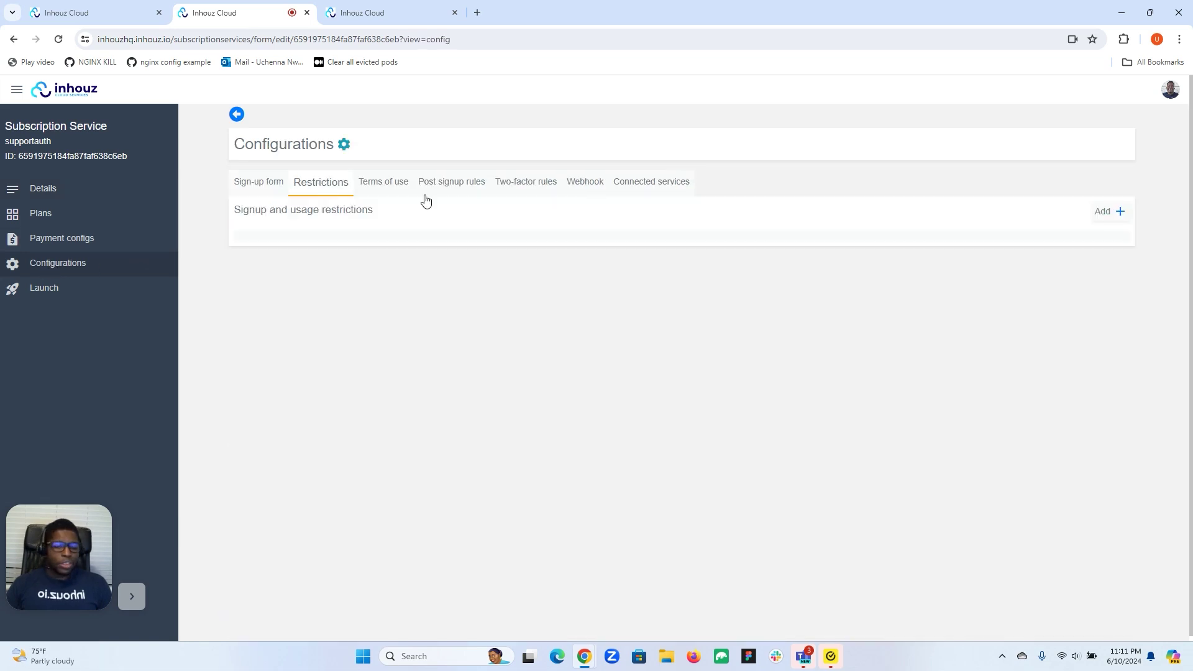
left_click(1117, 215)
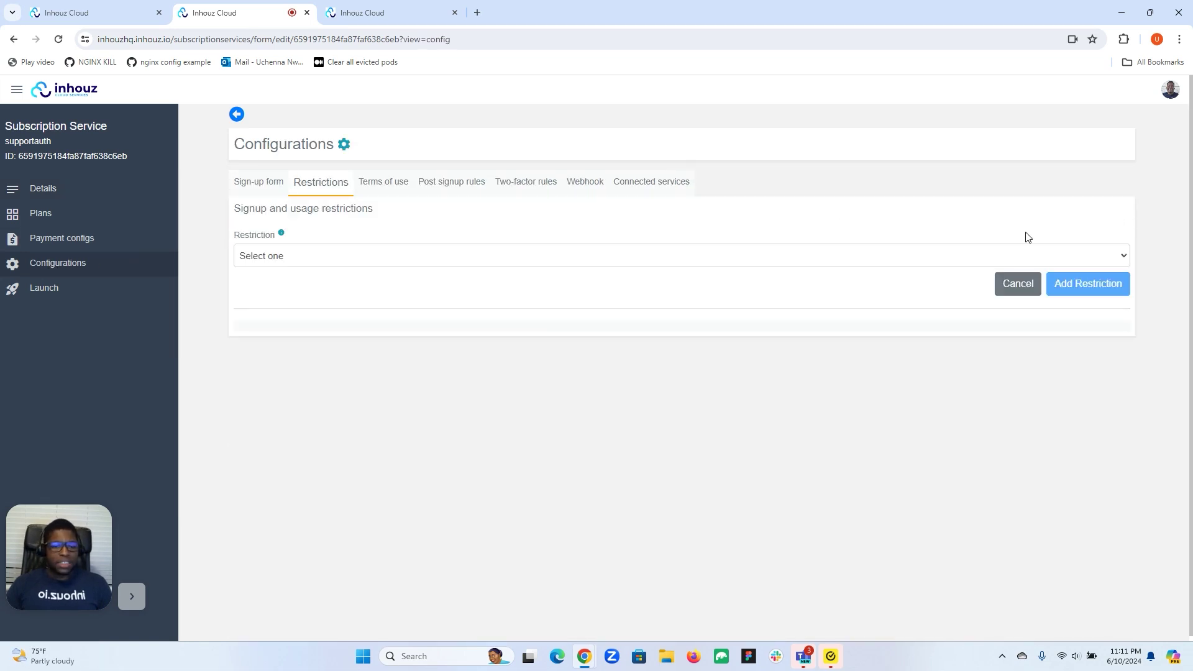
left_click(964, 259)
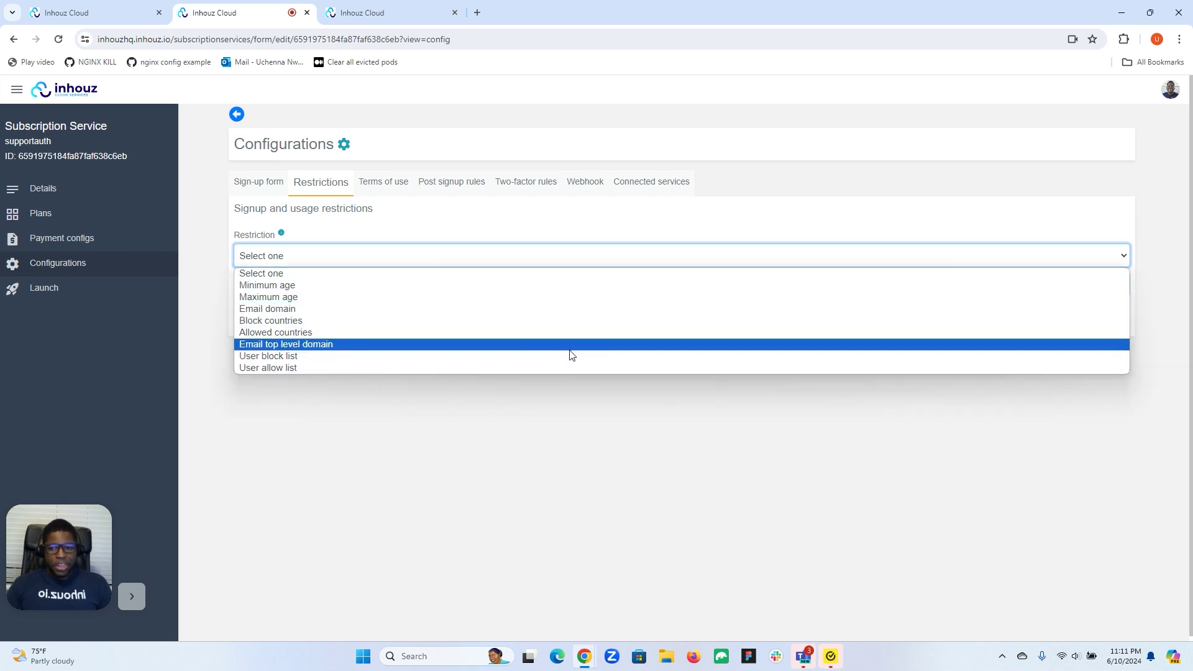
left_click(255, 357)
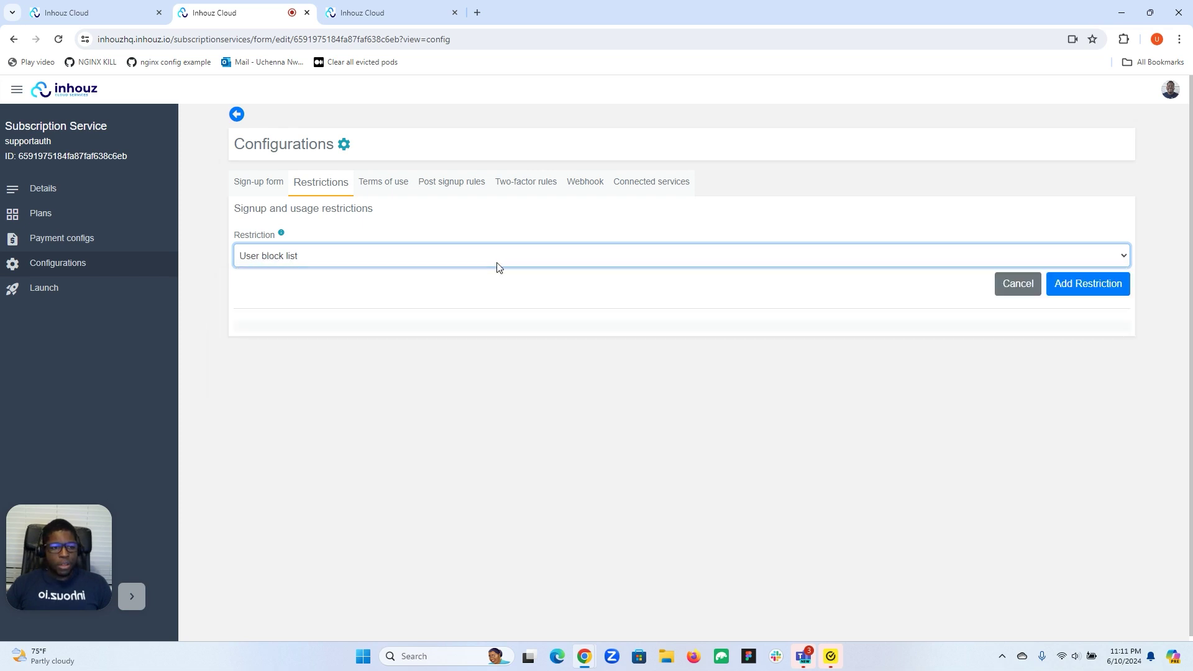
left_click(1104, 288)
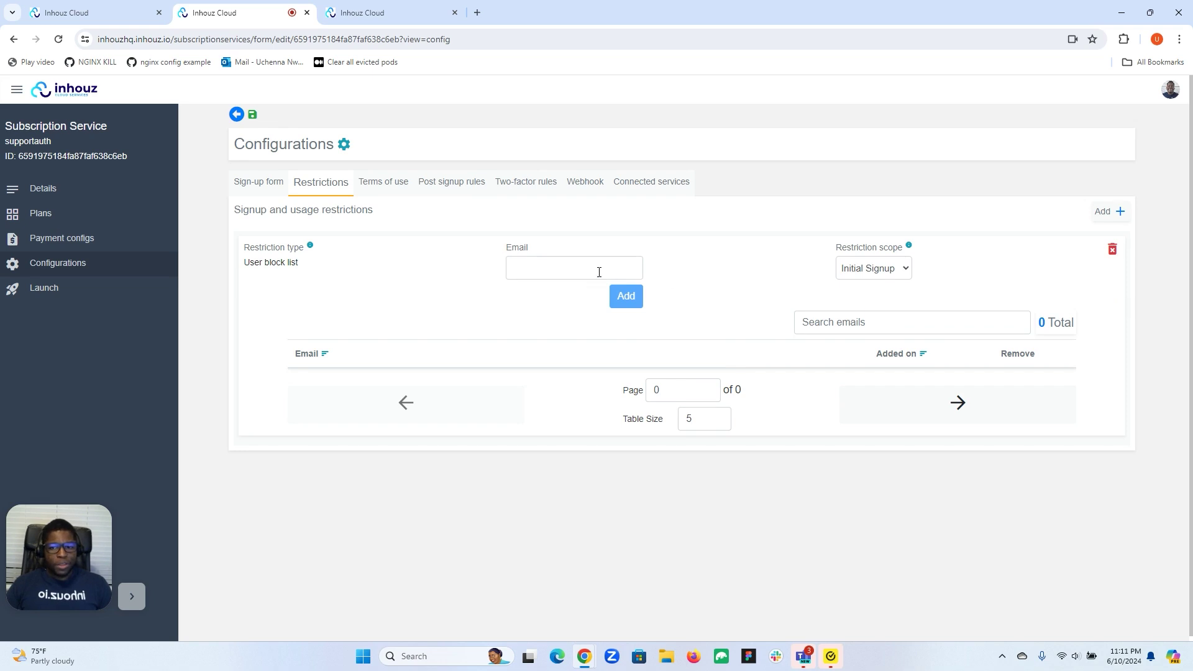
left_click(578, 270)
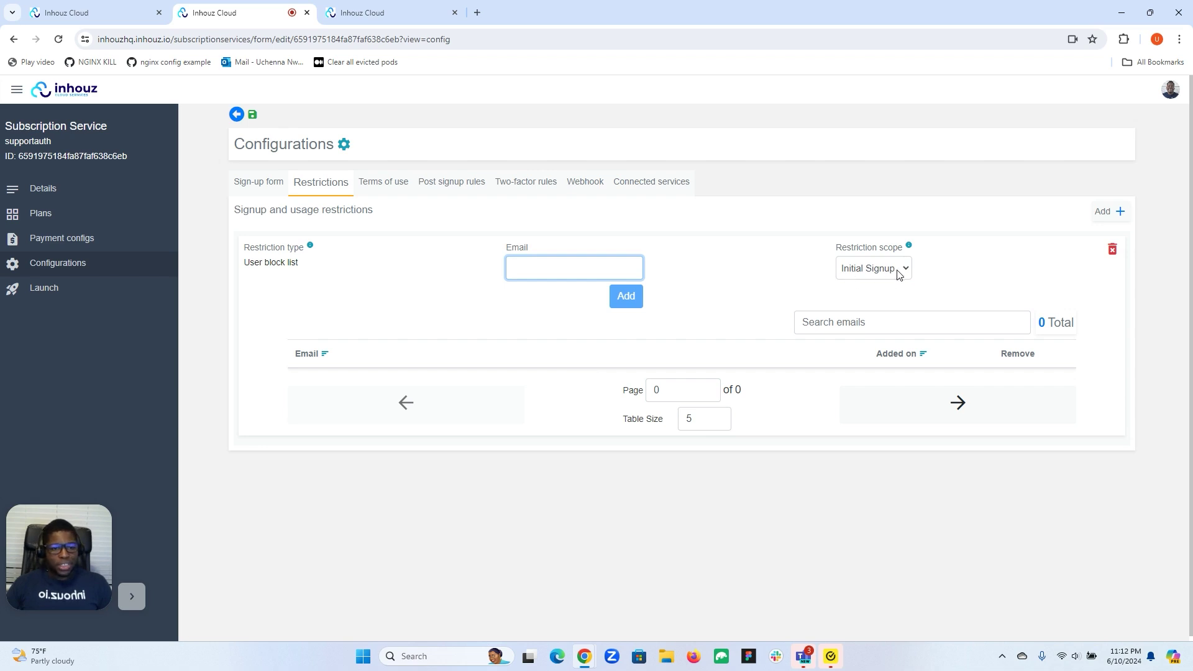
left_click(899, 272)
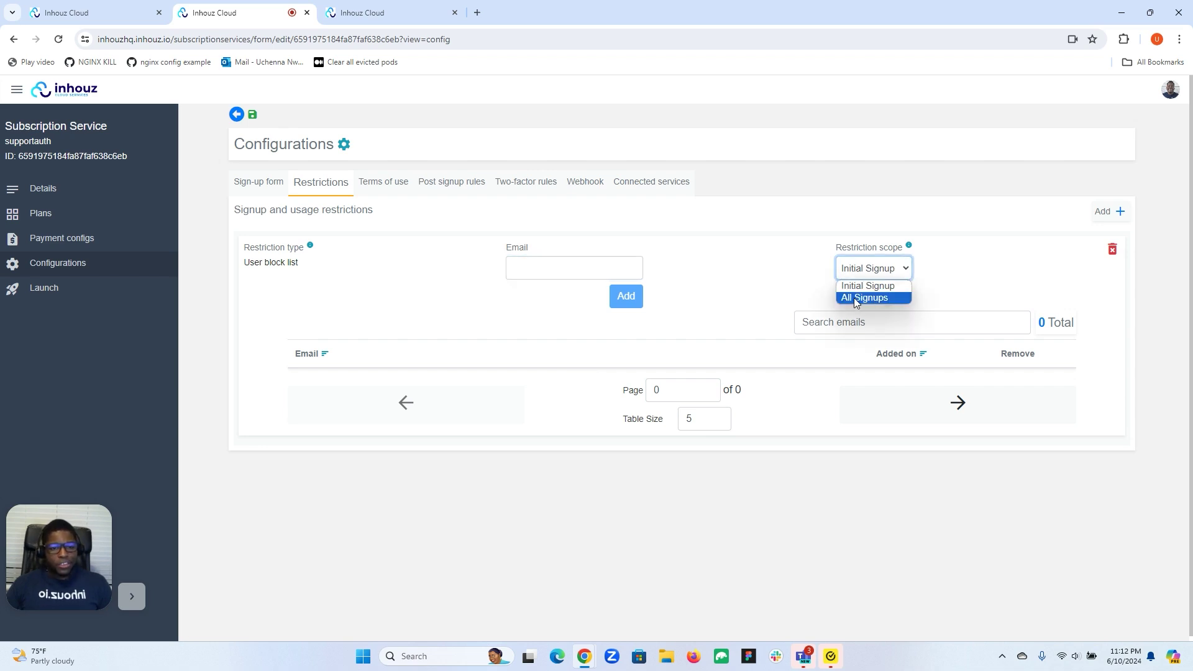
left_click(883, 275)
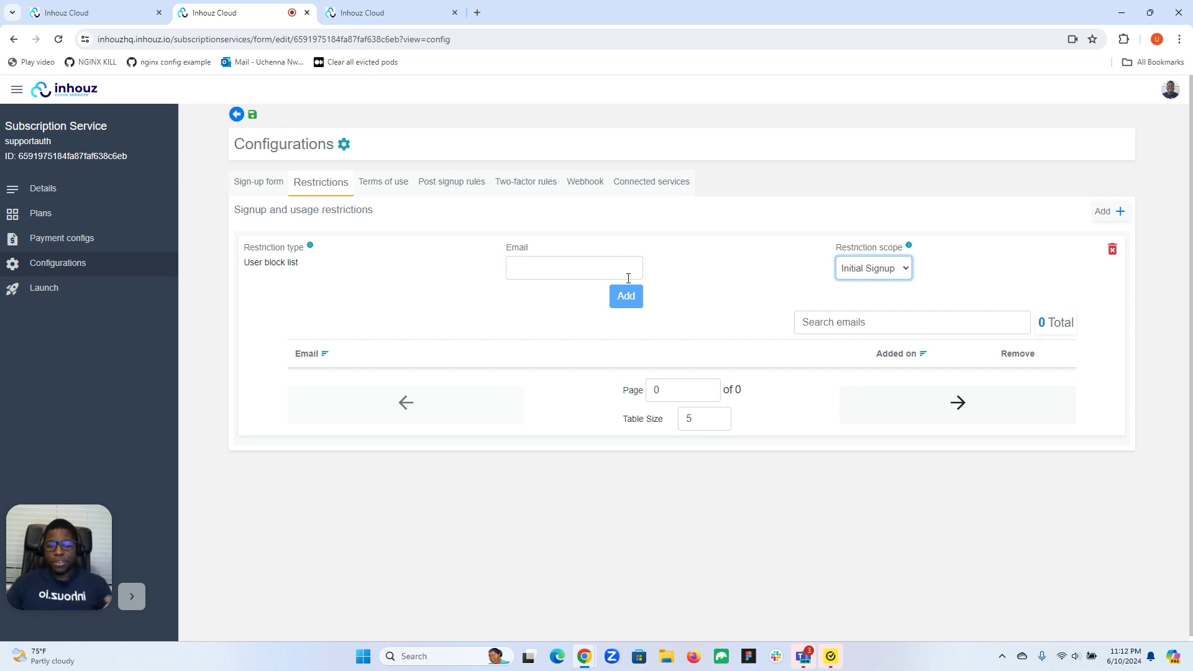
left_click(877, 269)
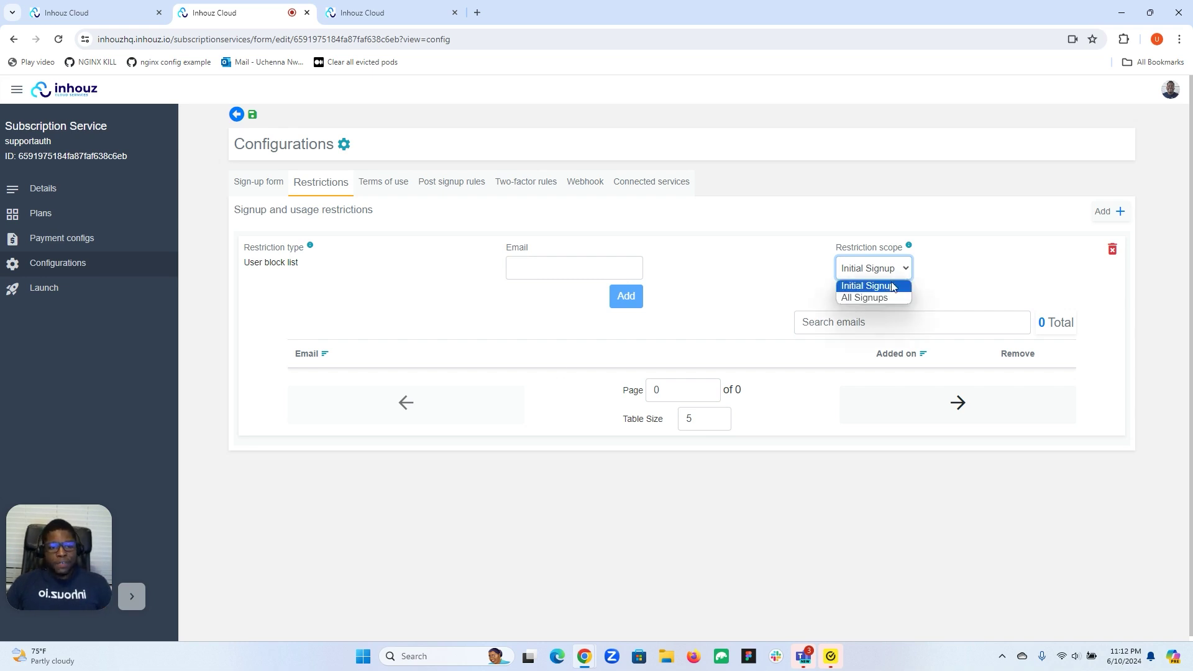
left_click(865, 299)
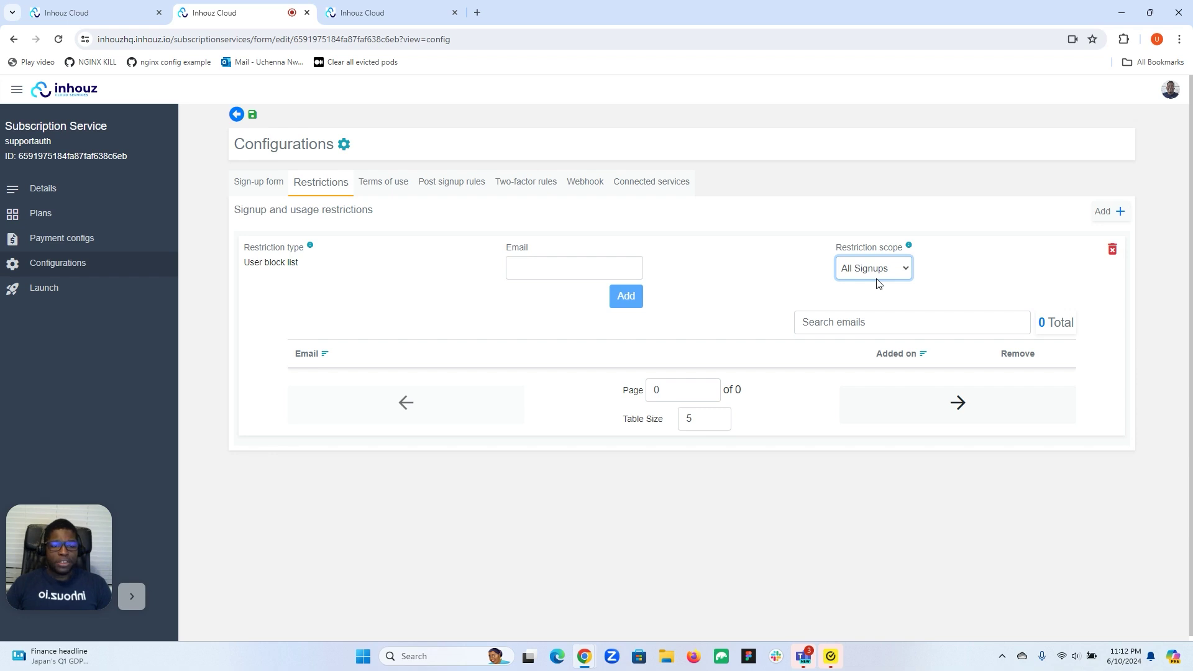
left_click(880, 277)
left_click(874, 285)
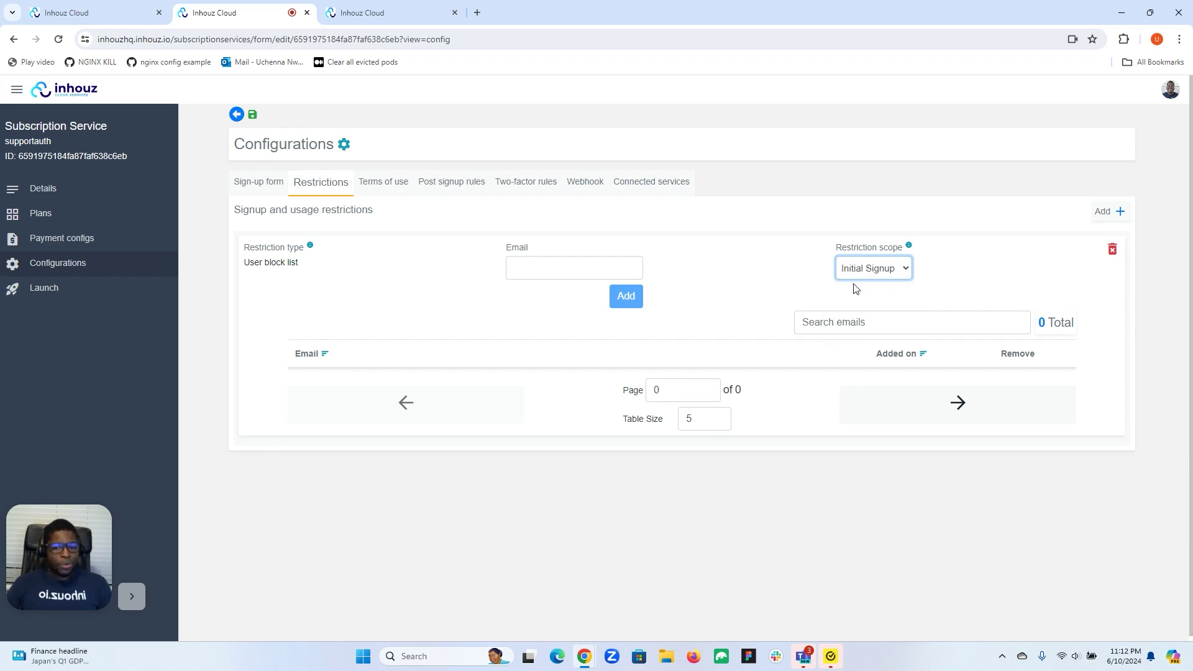
left_click(597, 267)
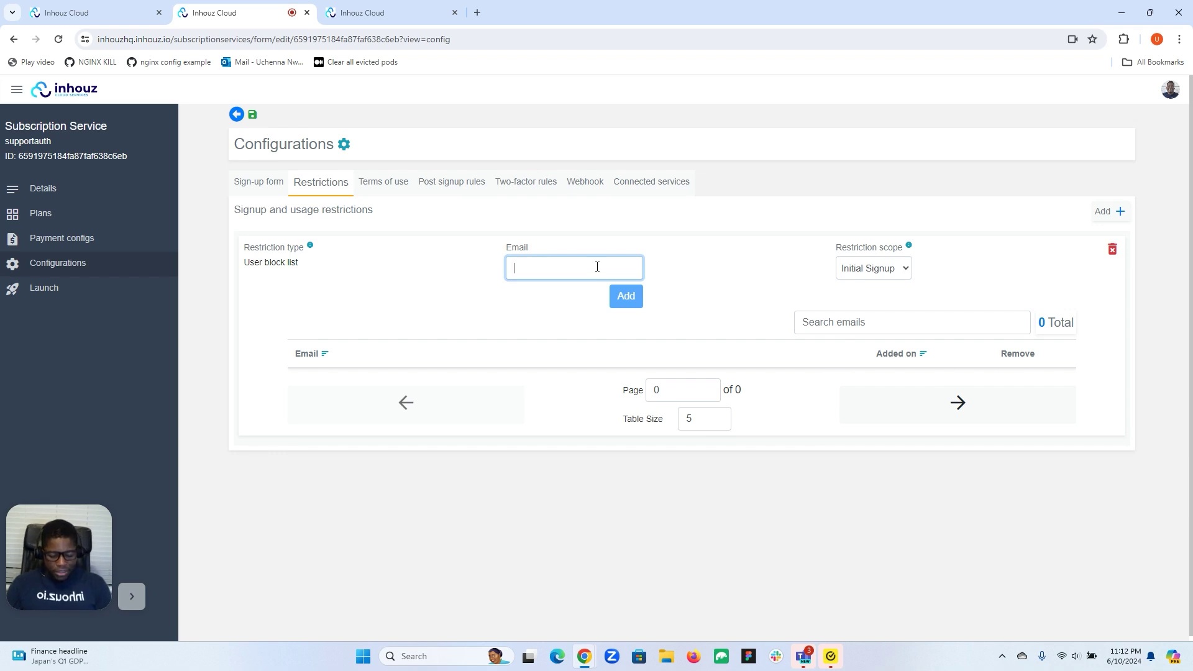
Enter two email addresses into the supportauth user block list, adding each in turn
left_click(627, 300)
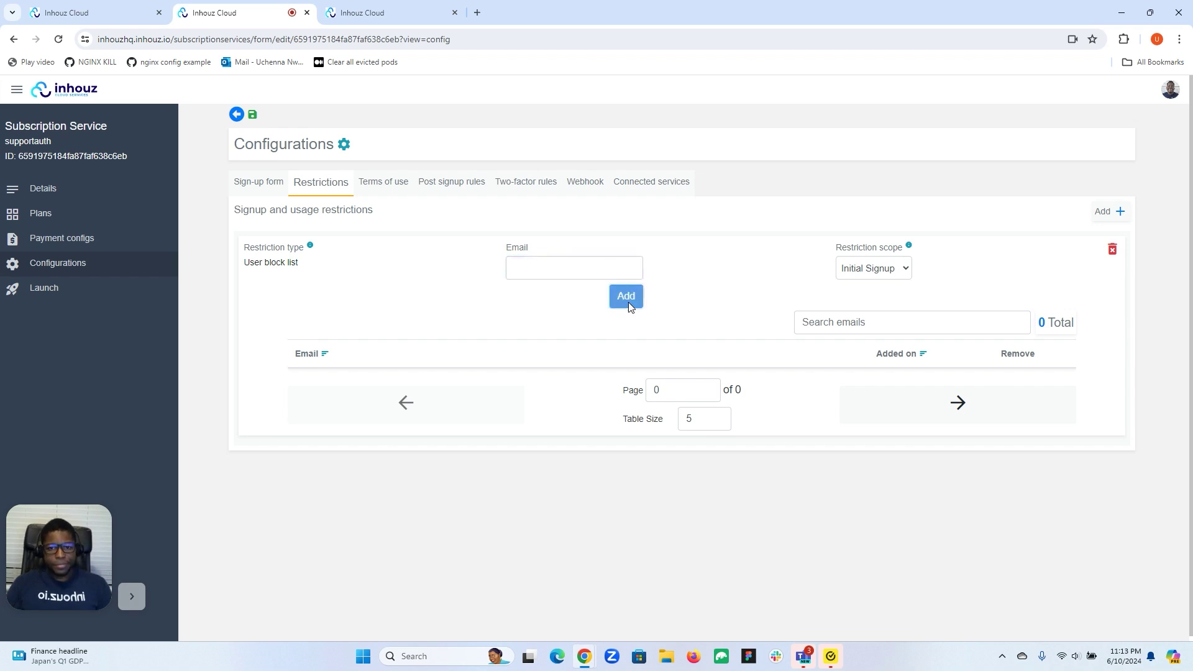
left_click(586, 269)
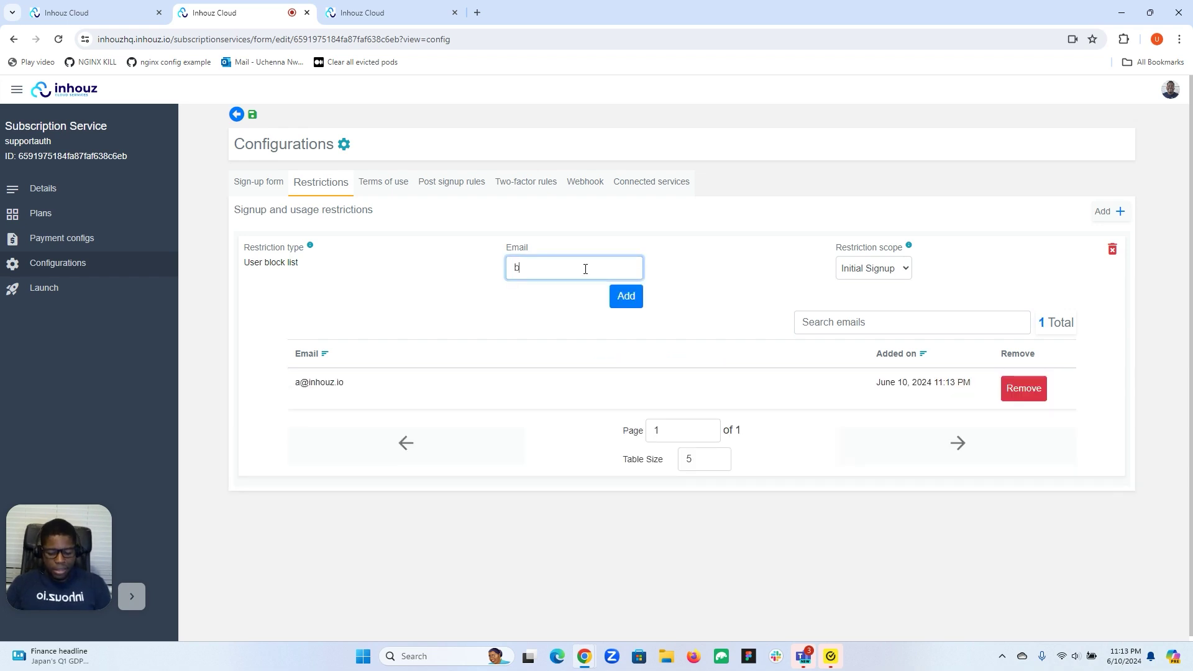
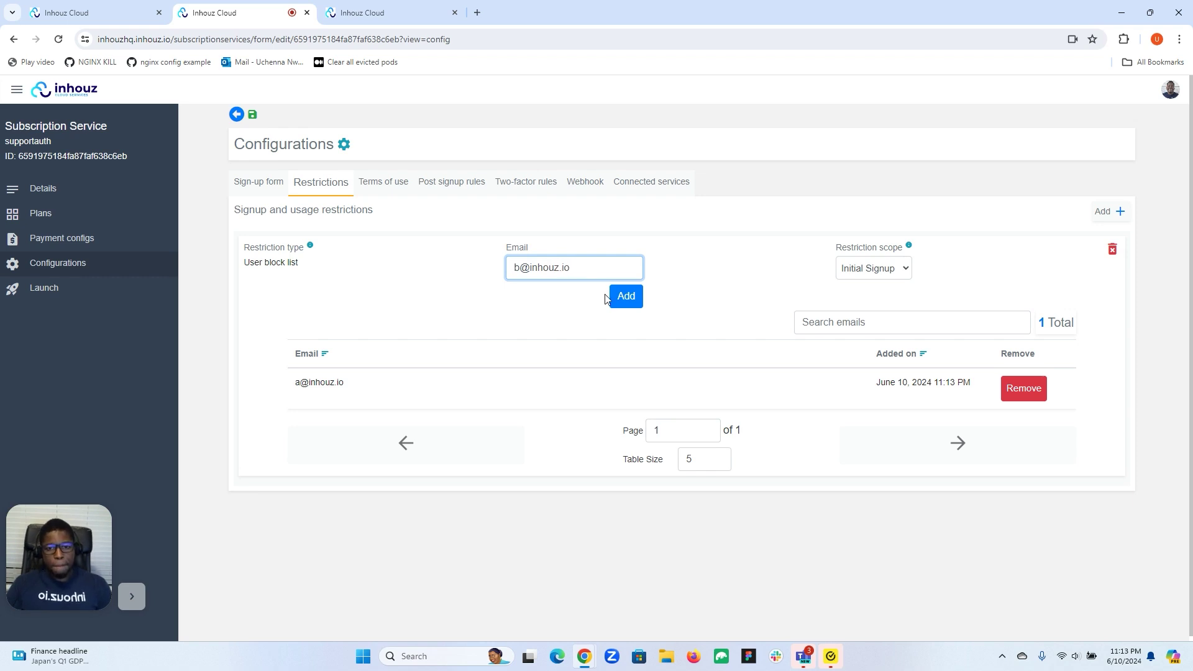
left_click(624, 296)
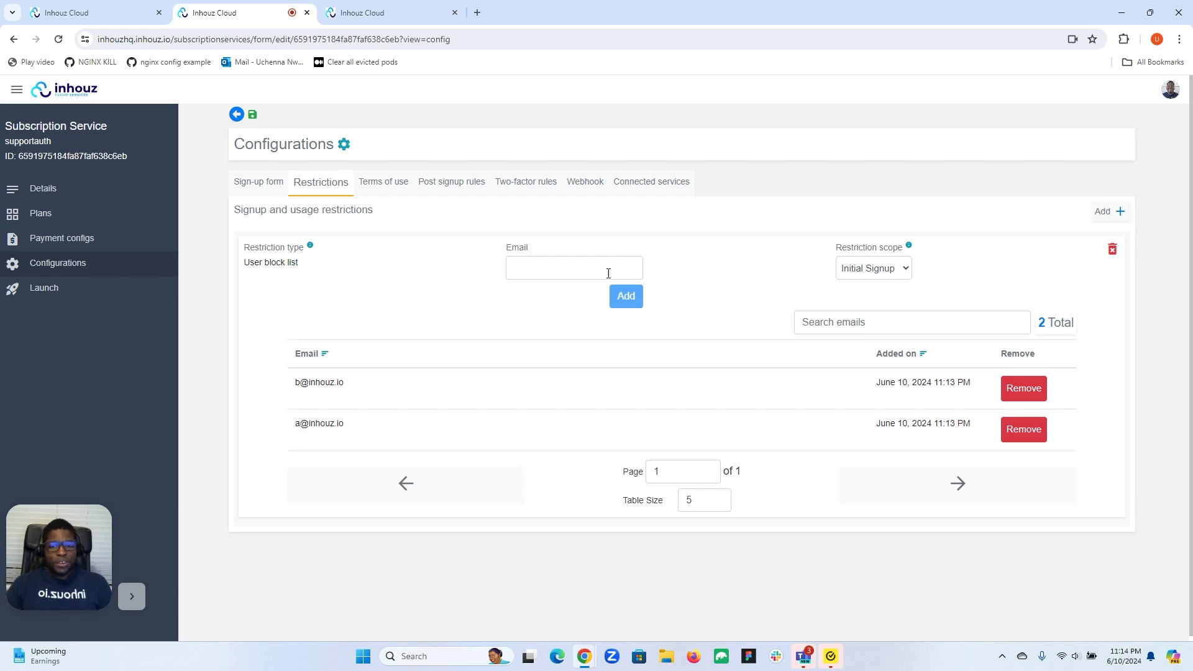
left_click(361, 12)
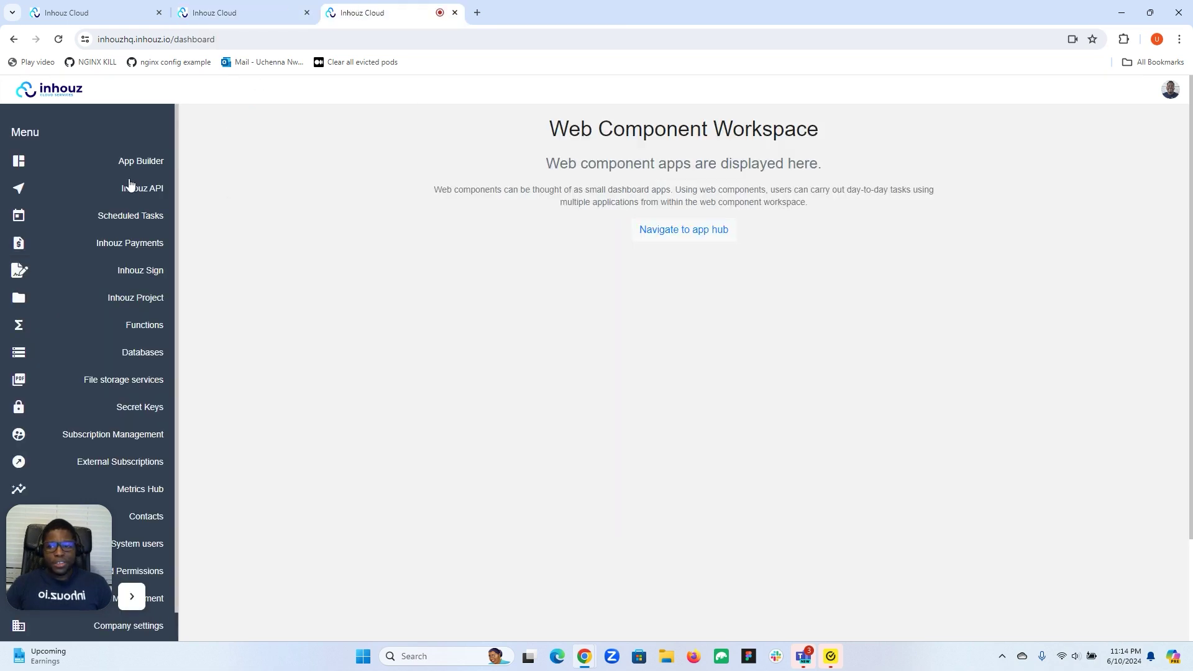
Open the dynamicAllowList function's Workflow tab from the Functions list
left_click(130, 330)
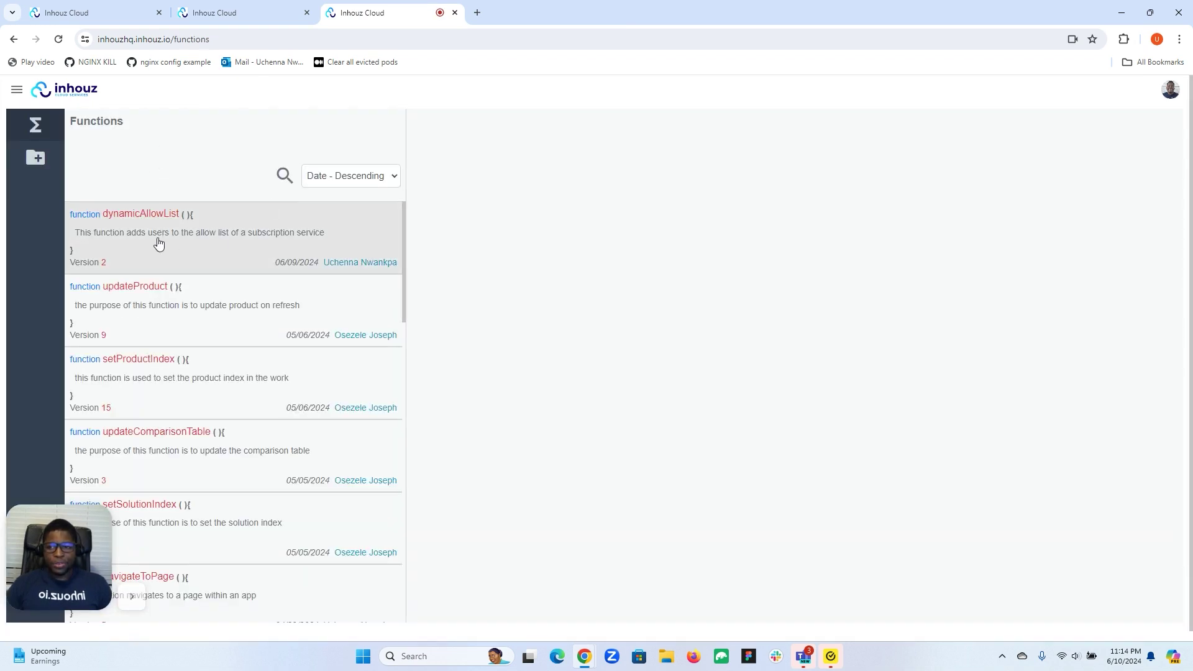
left_click(159, 244)
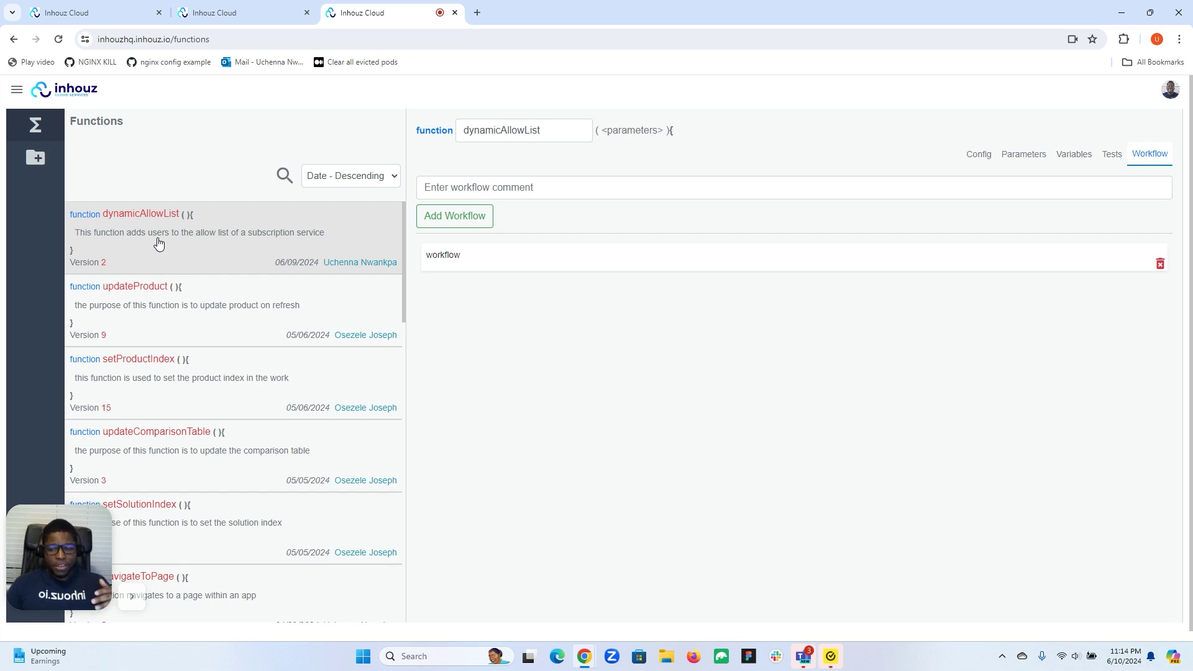
left_click(562, 261)
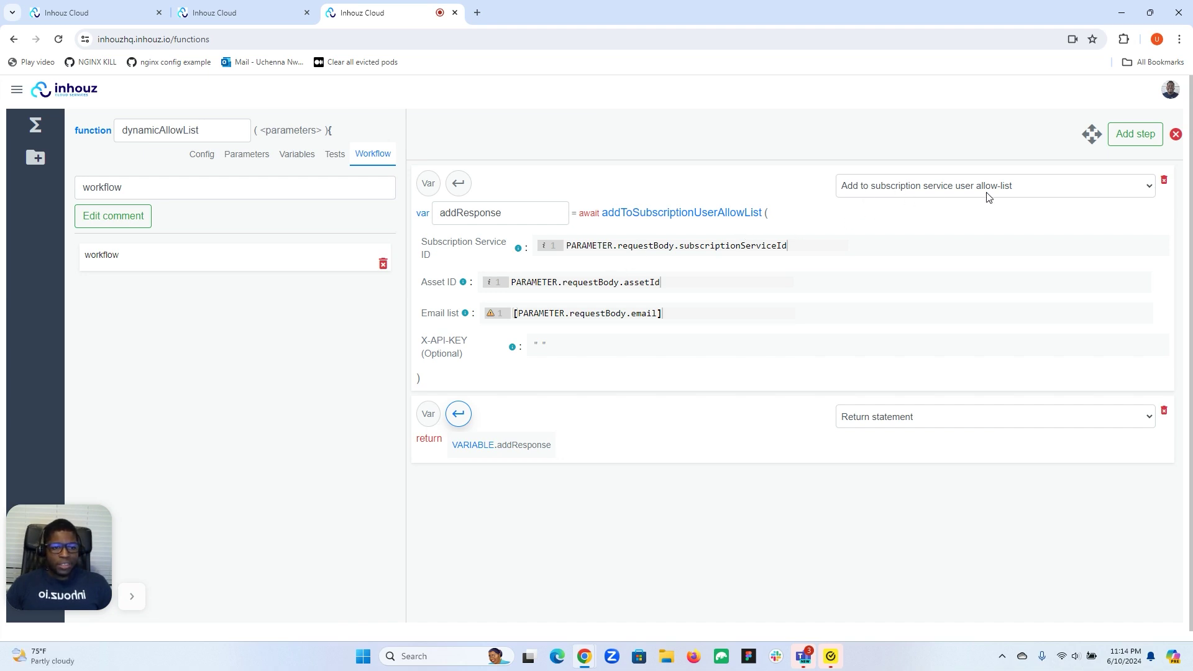
Add an empty workflow step and move it above the return statement
left_click(1138, 136)
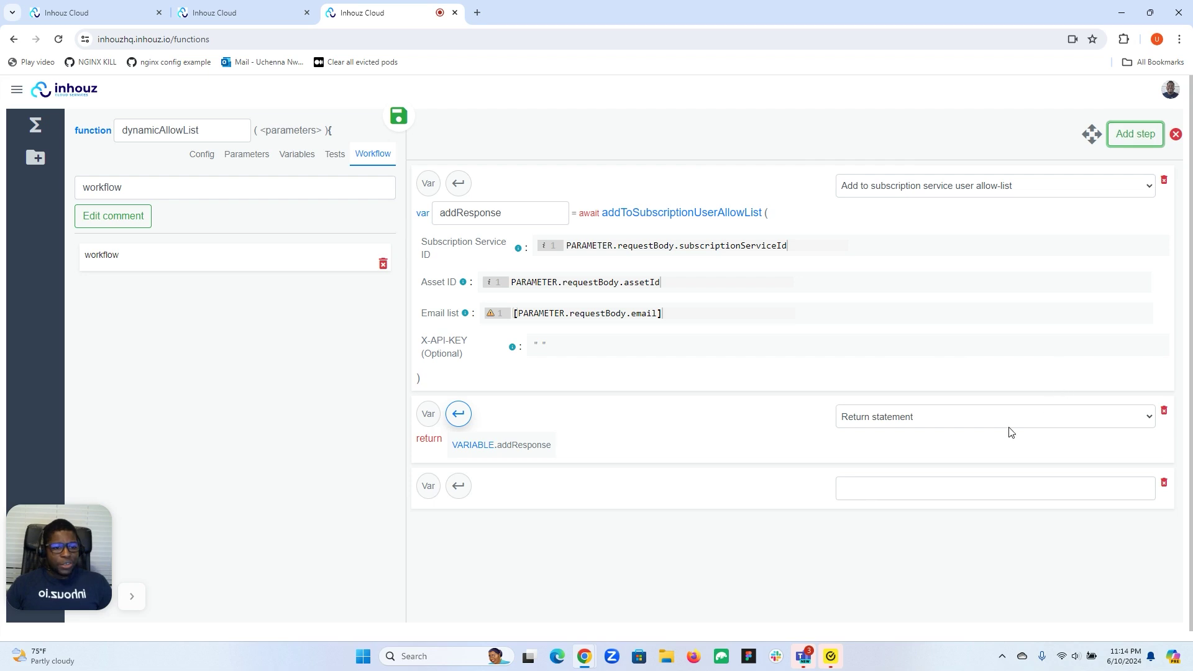
left_click(1092, 135)
left_click_drag(788, 485, 789, 409)
left_click(1095, 137)
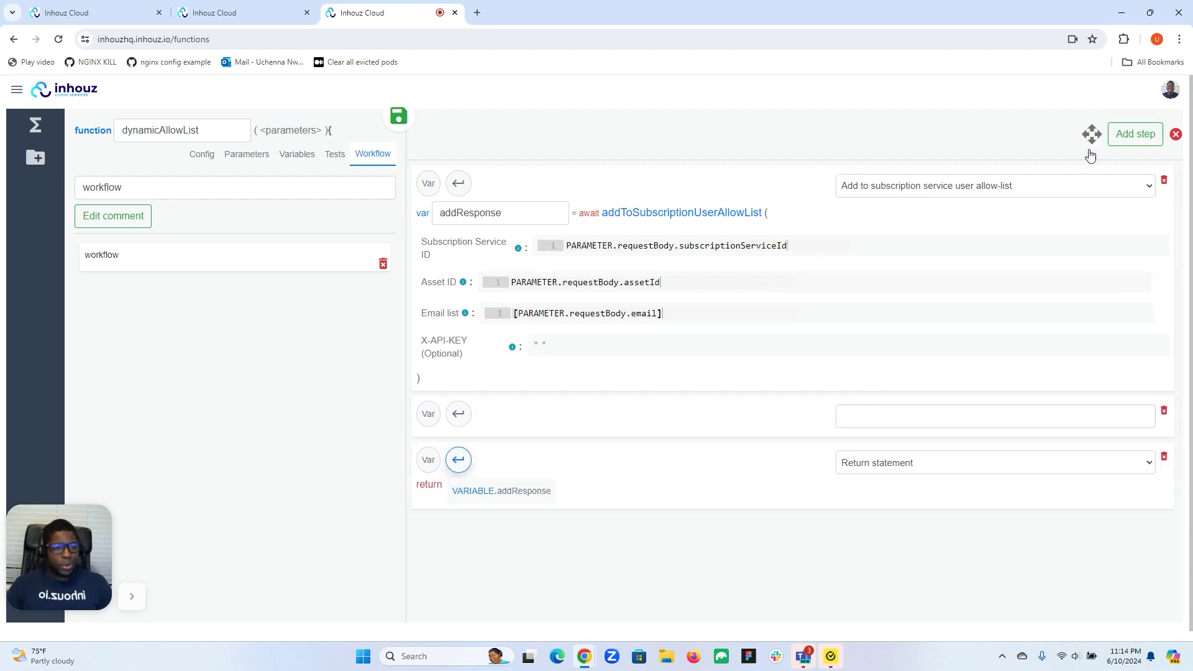
Set the new step's type to 'Add to subscription service user block-list'
left_click(905, 427)
type("block")
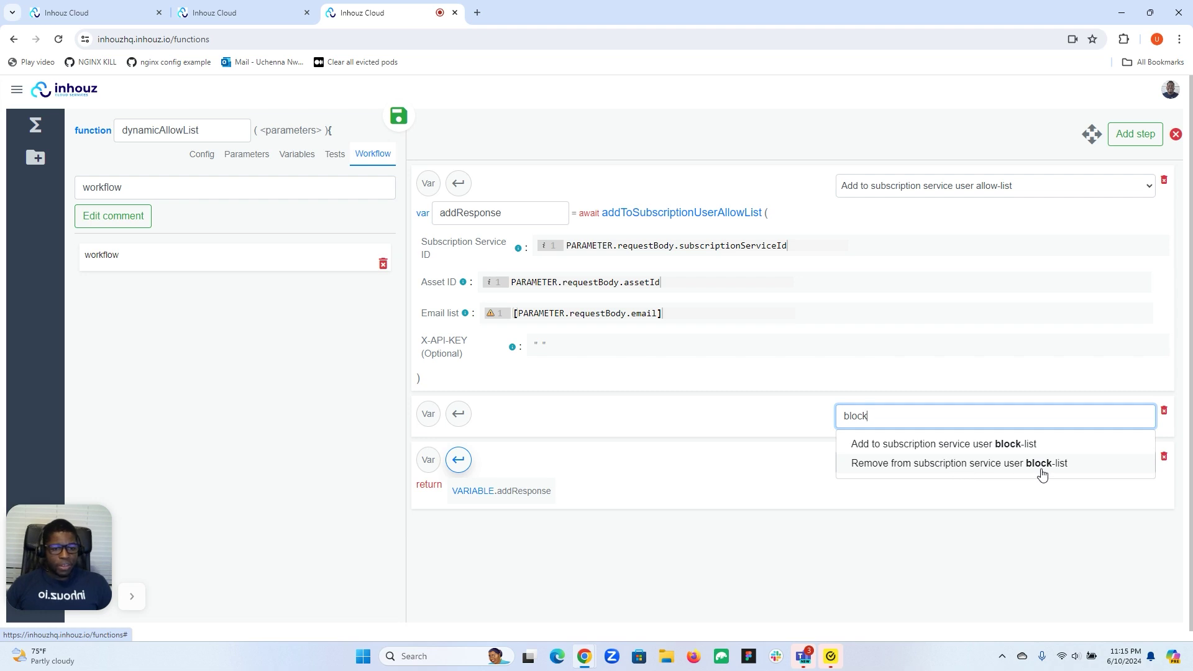
left_click(994, 450)
scroll(696, 429, "down", 2)
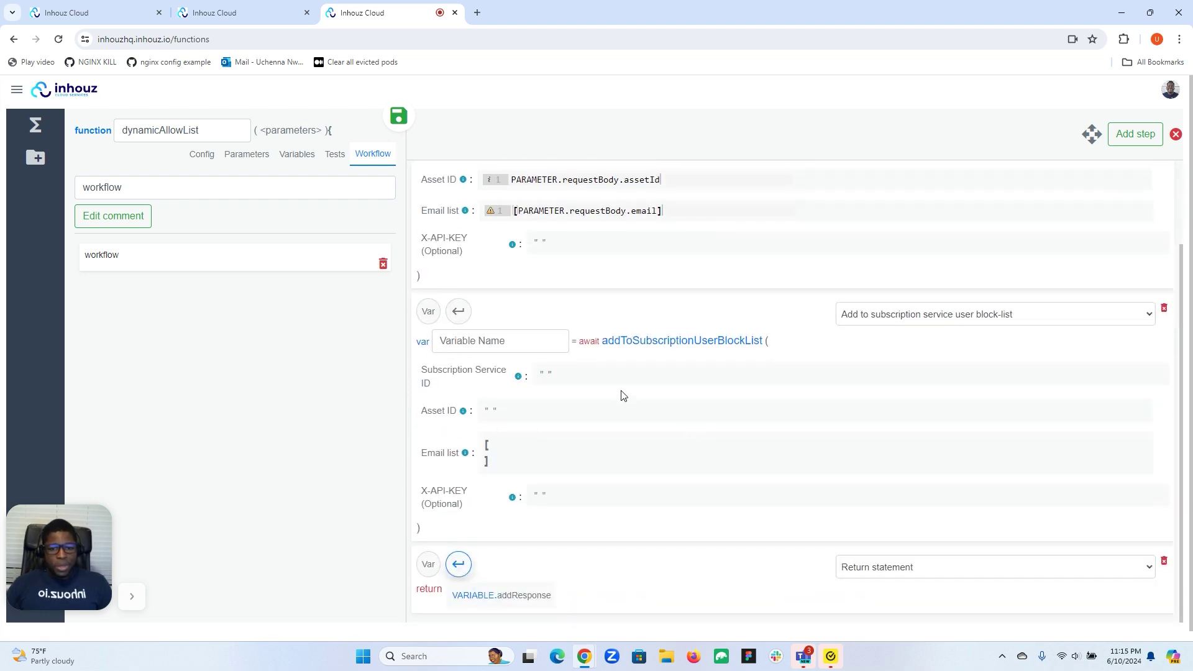
scroll(614, 376, "up", 2)
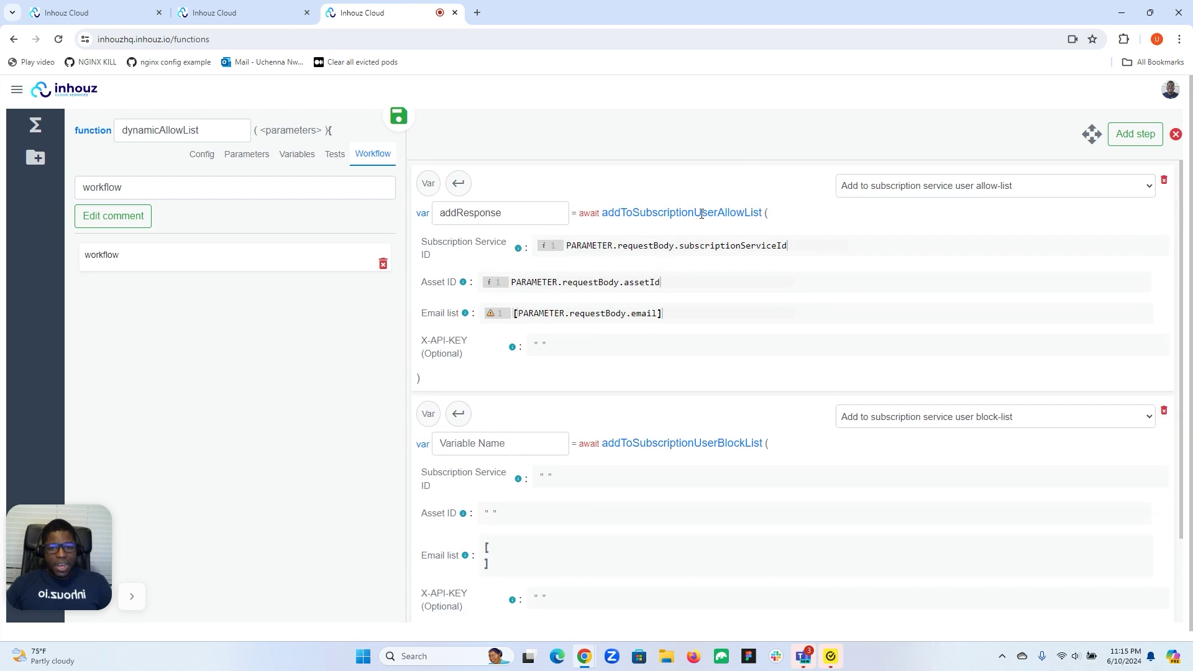
scroll(746, 242, "down", 2)
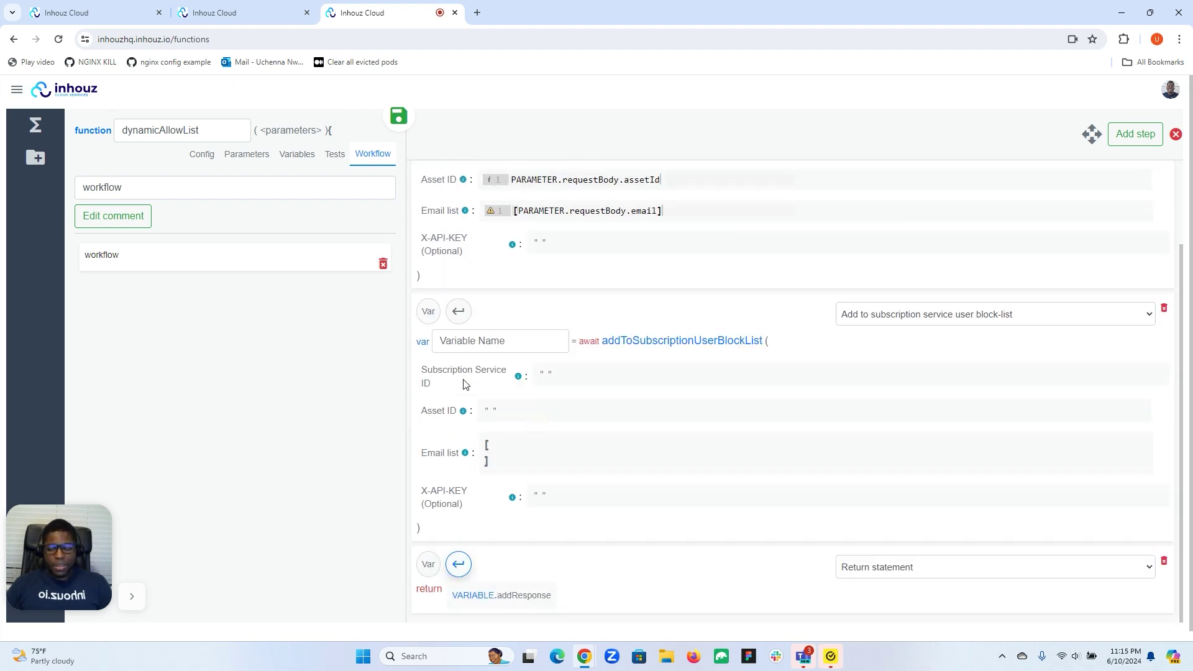
mouse_move(434, 383)
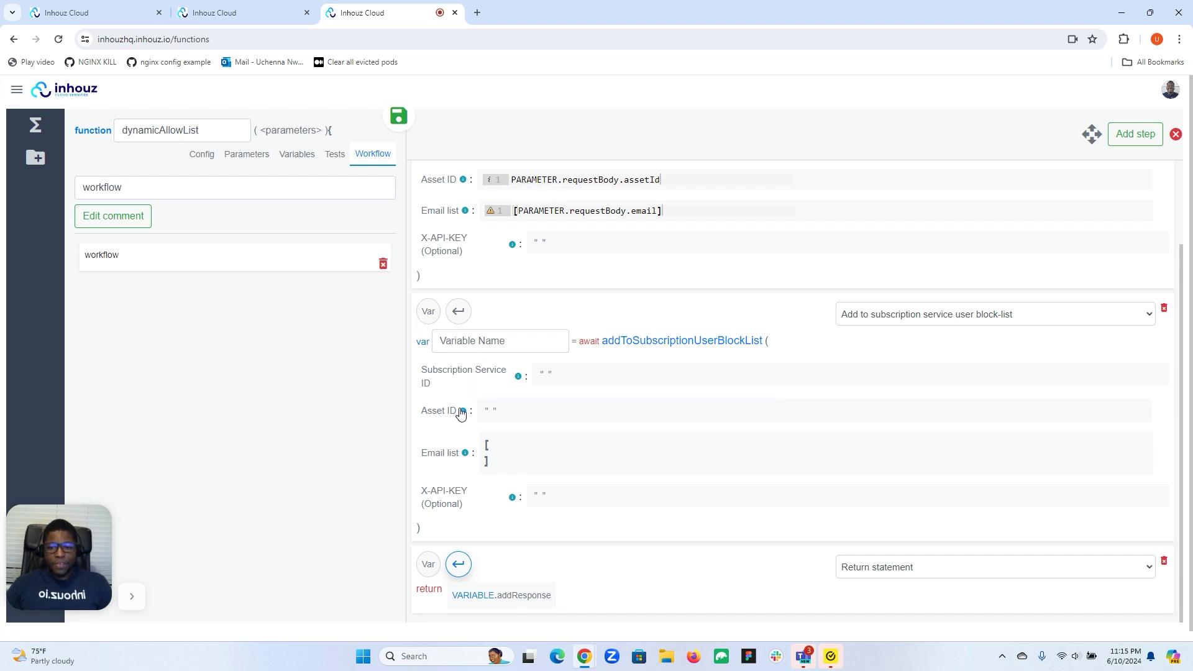
mouse_move(464, 414)
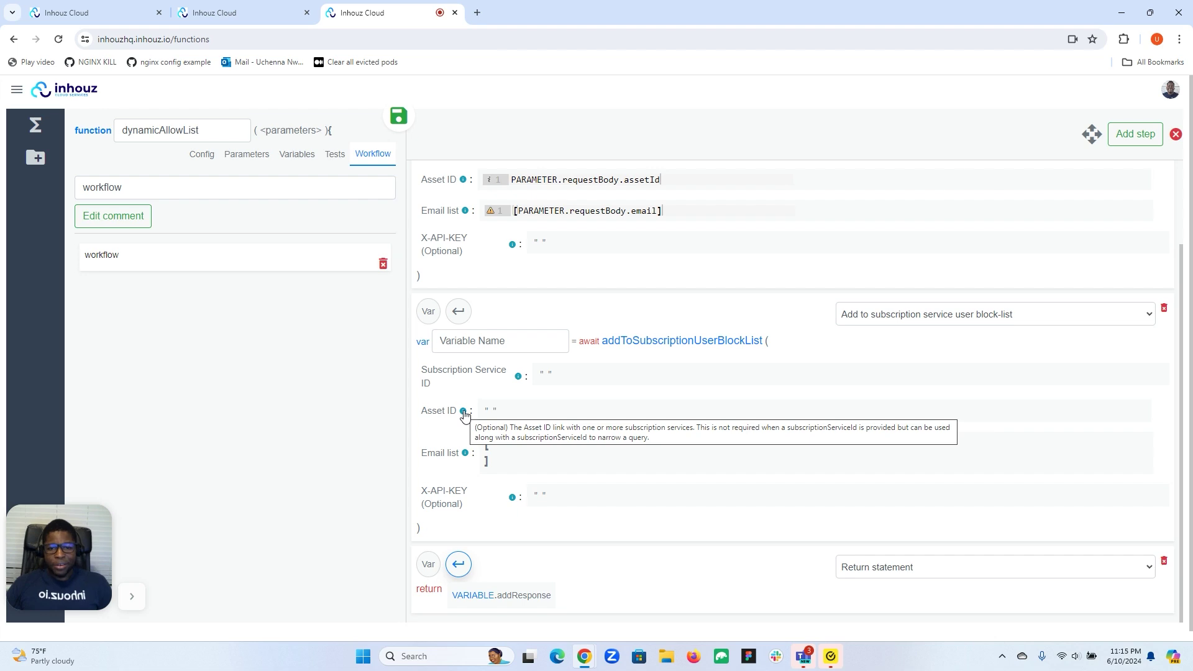
Open the supportauth subscription service's Details page
left_click(248, 12)
left_click(43, 188)
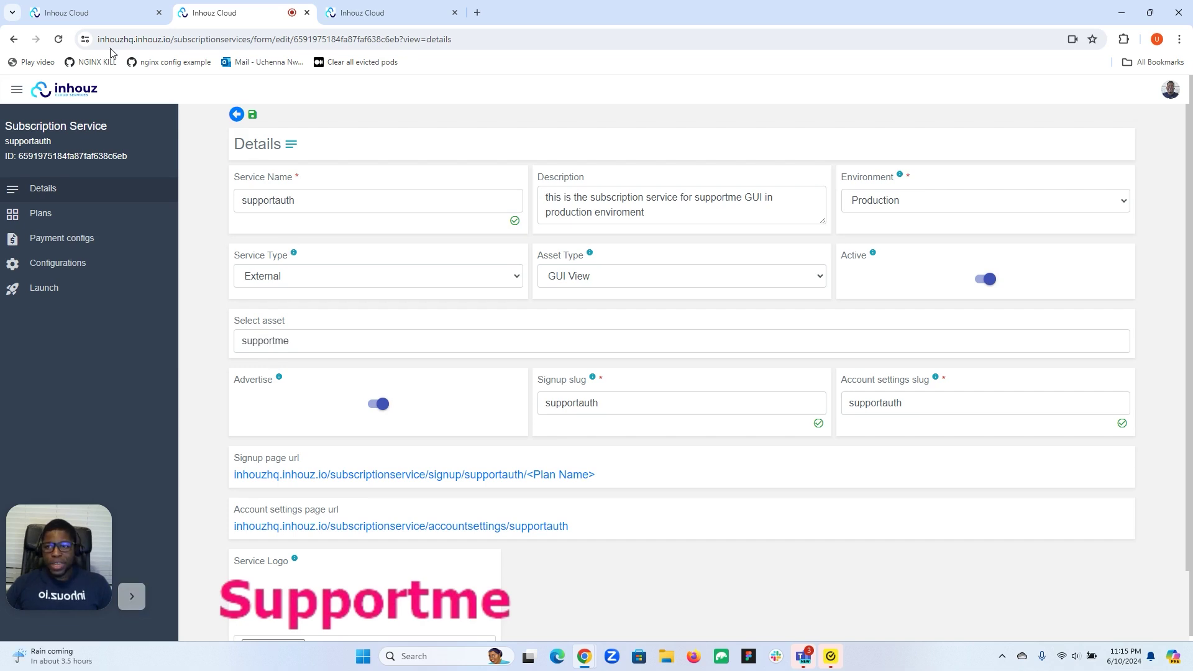
left_click(81, 12)
Select the Demo app and demo web component asset IDs in App Builder
left_click(17, 90)
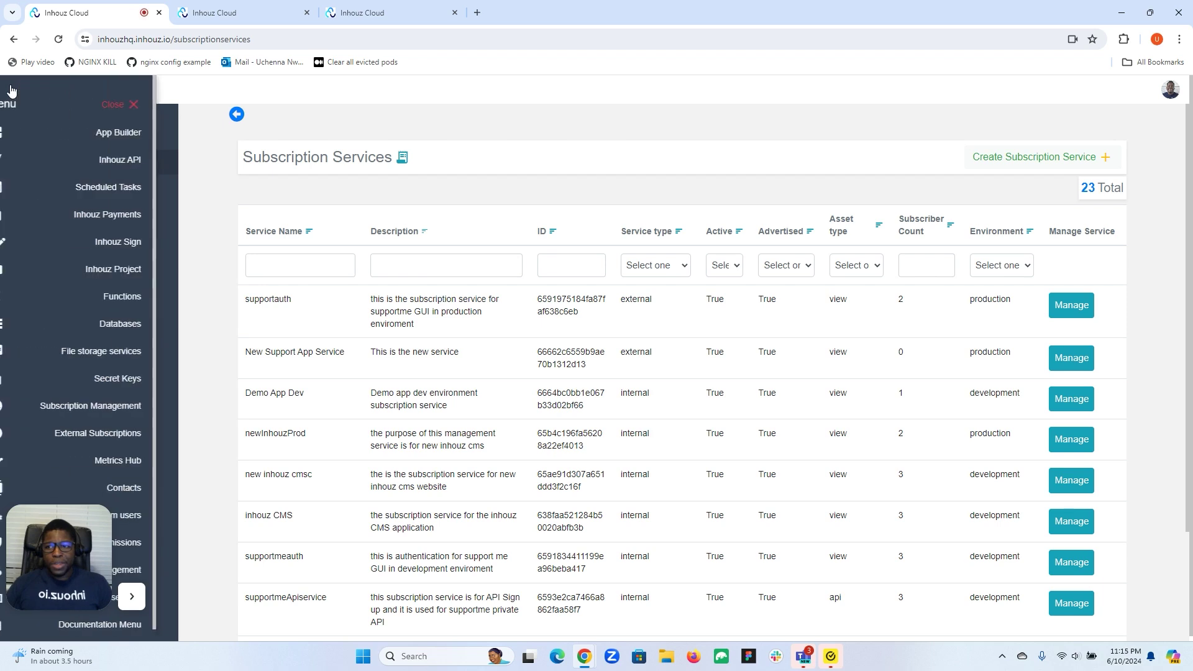
left_click(132, 137)
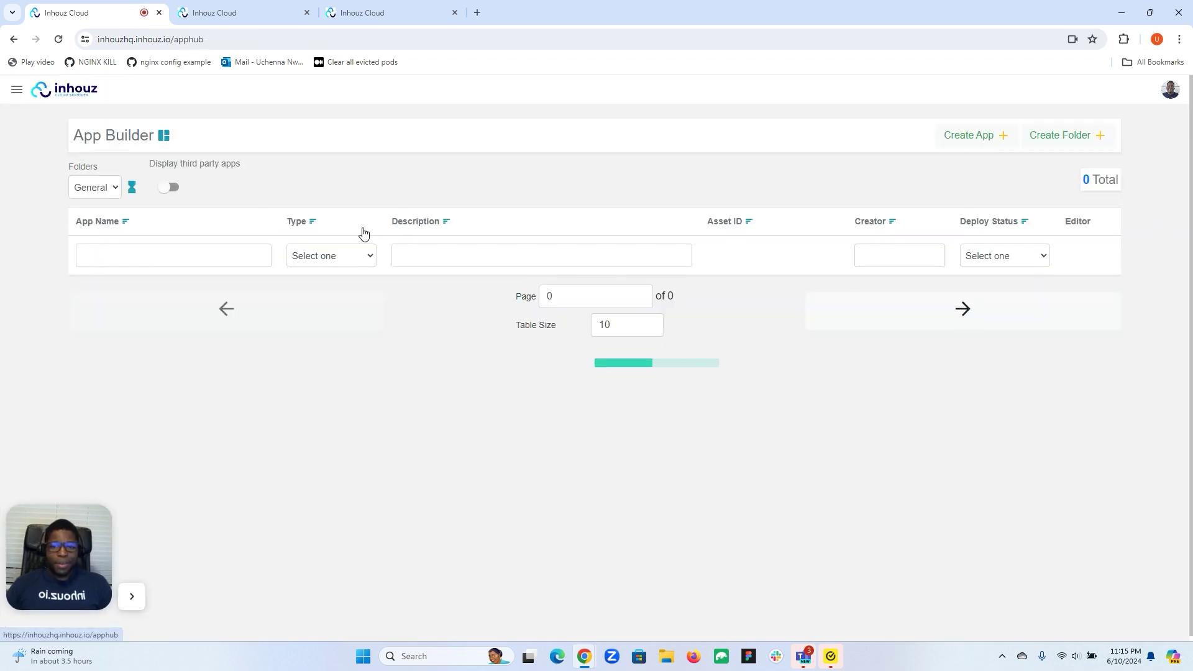
double_click(733, 289)
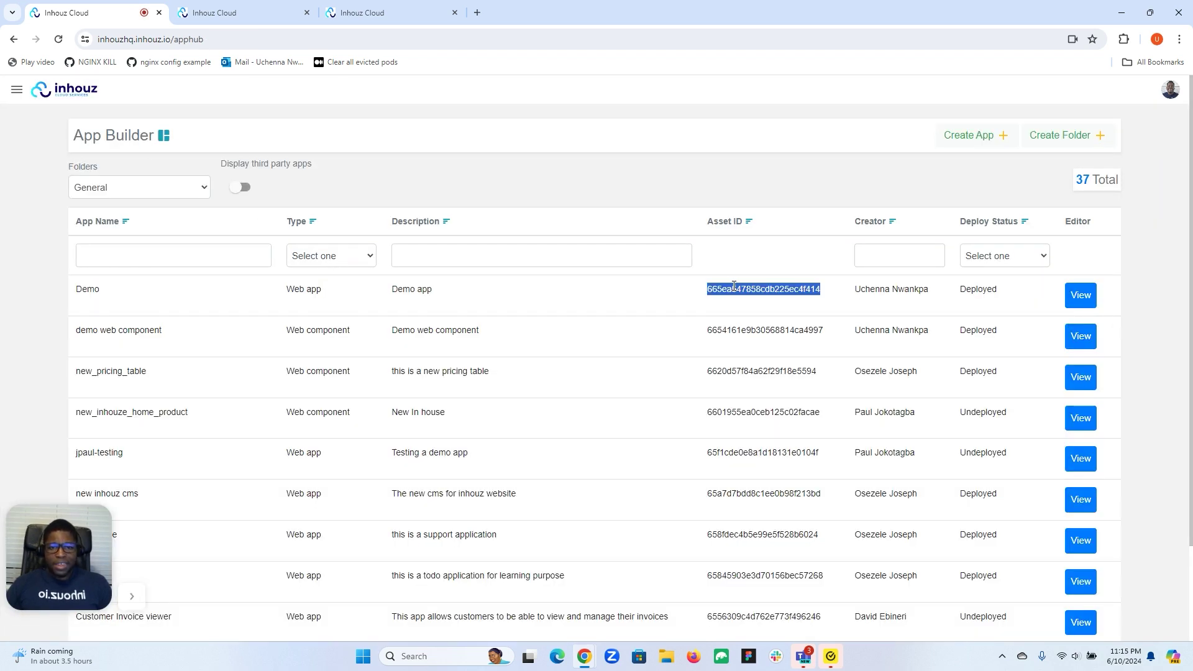
double_click(732, 330)
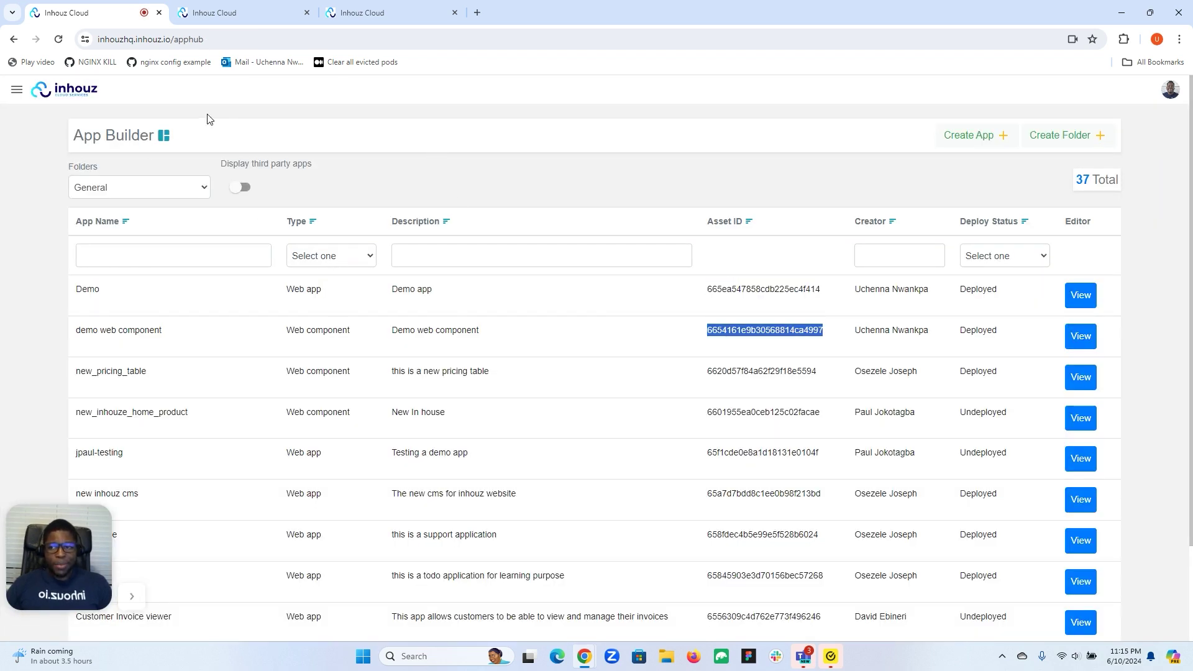
Select the procurement, Exchange Rates and userTransactionDetails API asset IDs in Inhouz API
left_click(17, 89)
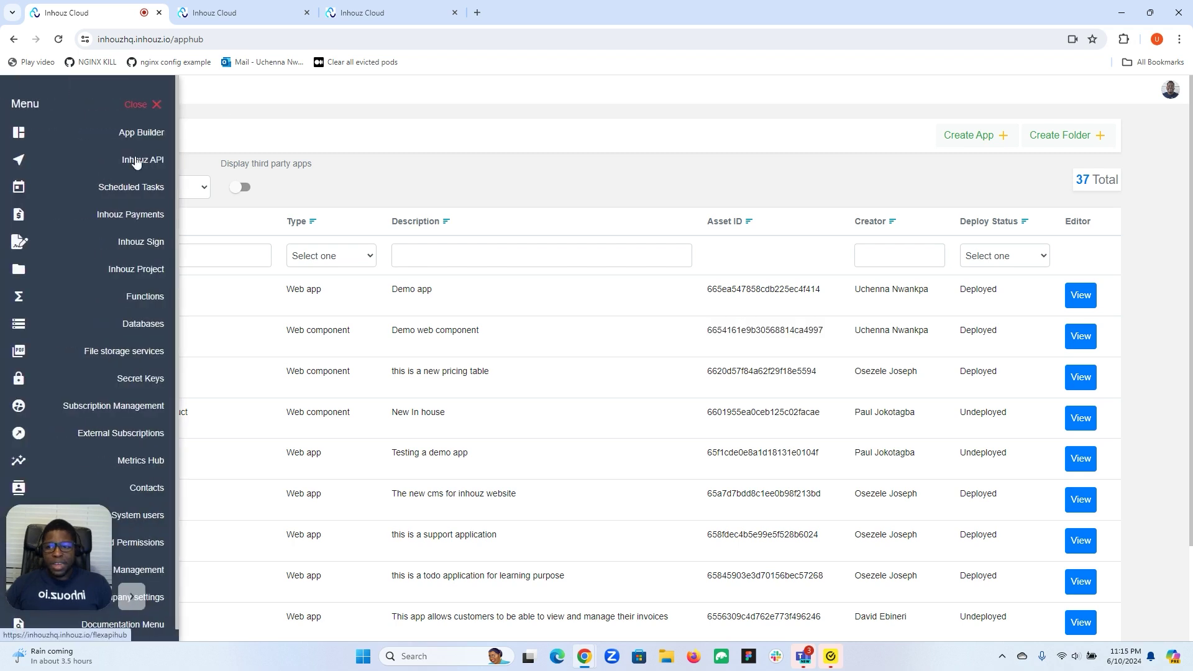
left_click(138, 161)
double_click(672, 244)
double_click(660, 286)
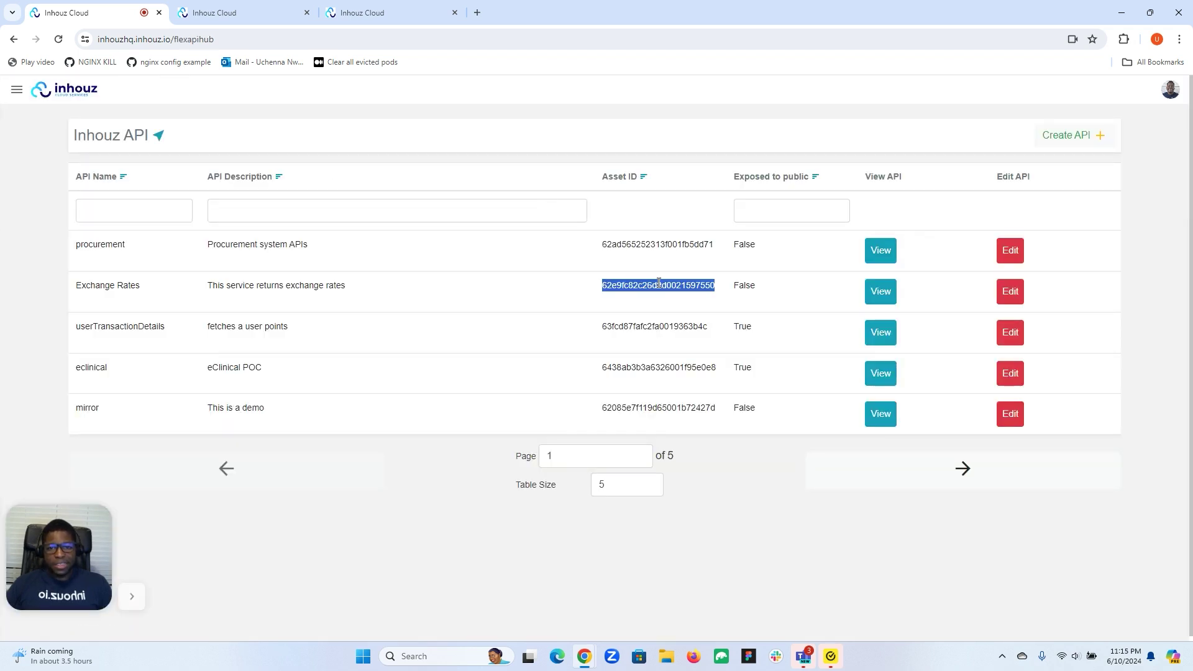
double_click(652, 325)
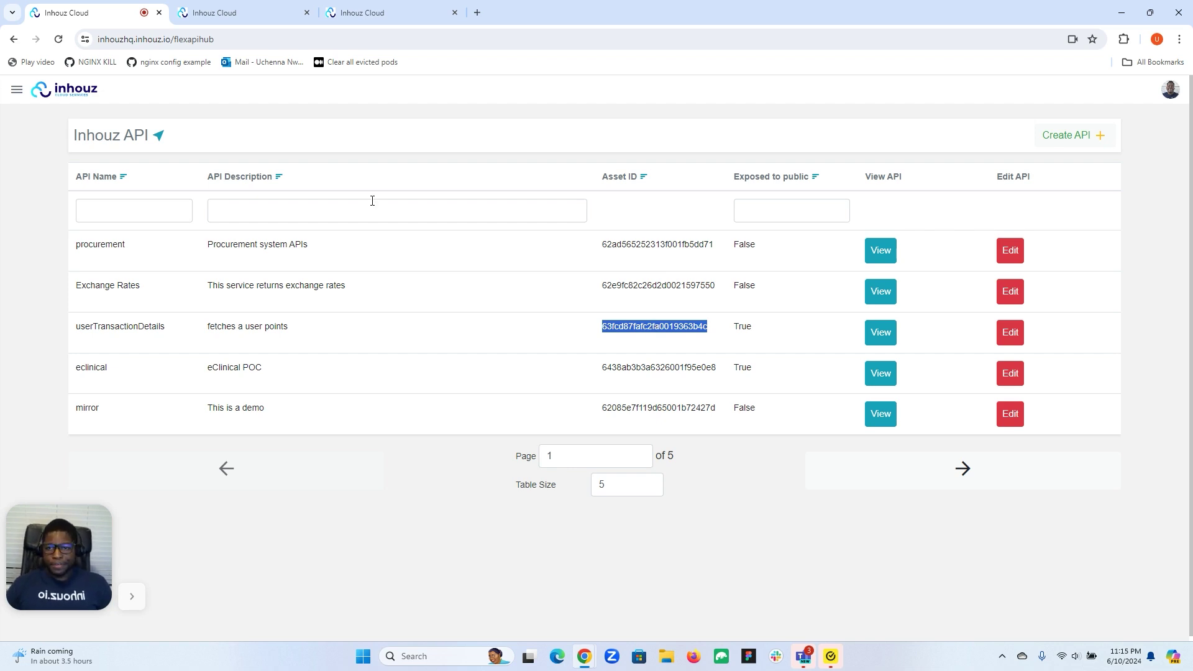
left_click(248, 11)
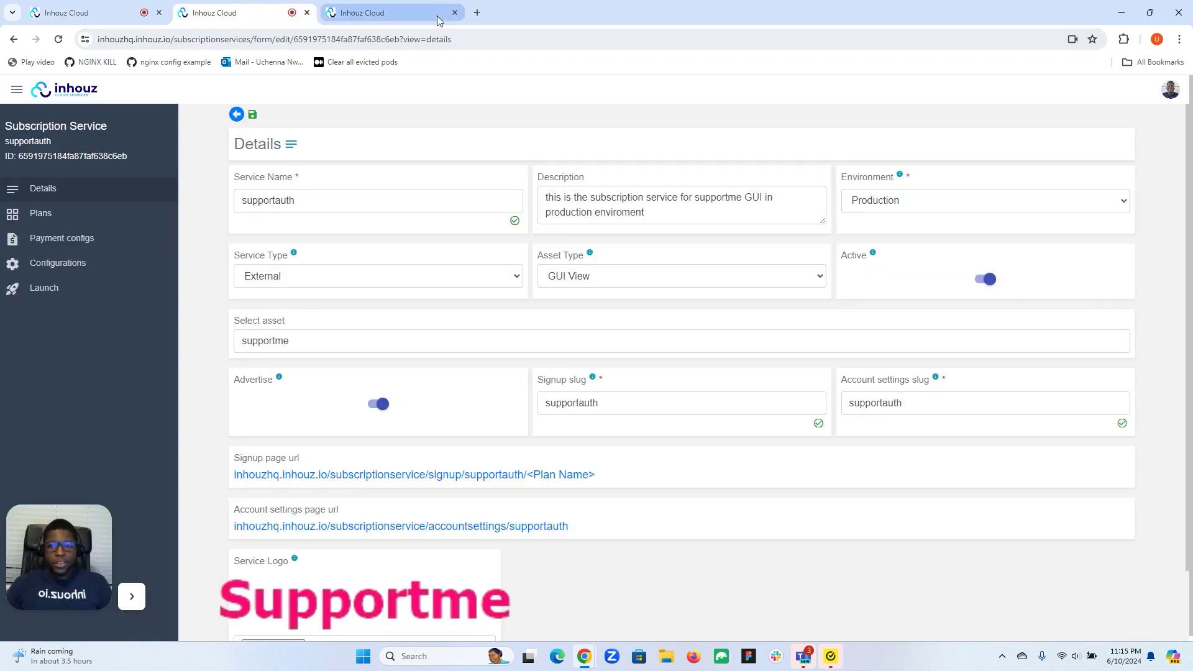
left_click(435, 14)
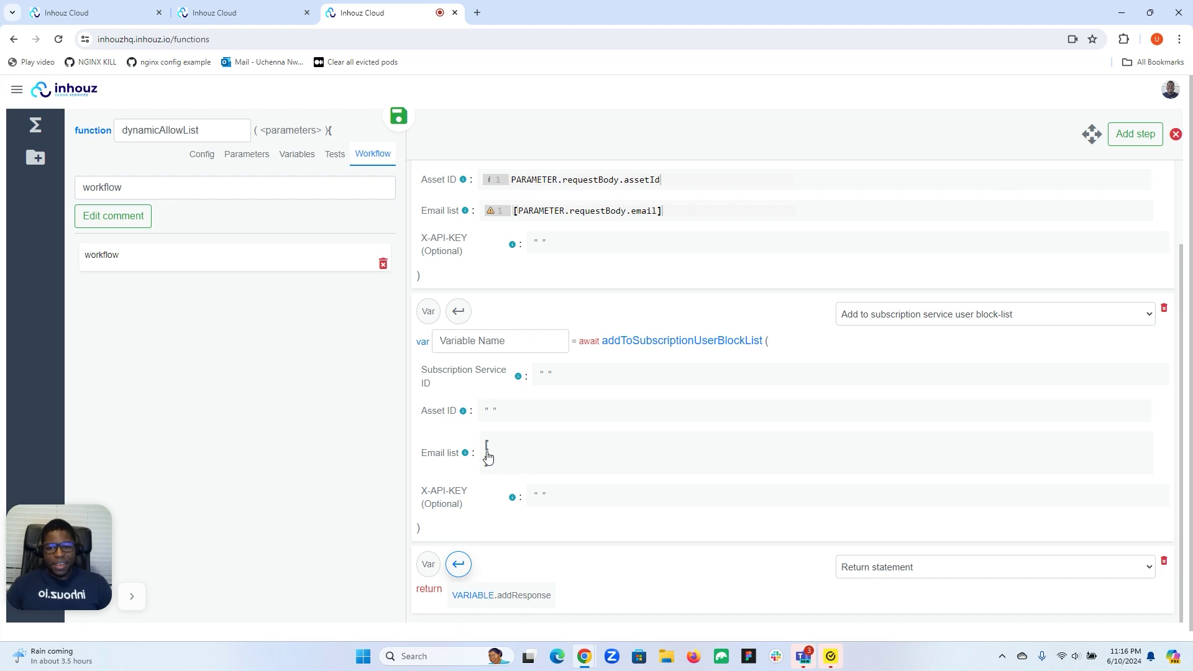
Scroll through the workflow's allow-list and block-list steps, then return to the supportauth service
mouse_move(514, 453)
scroll(494, 500, "down", 1)
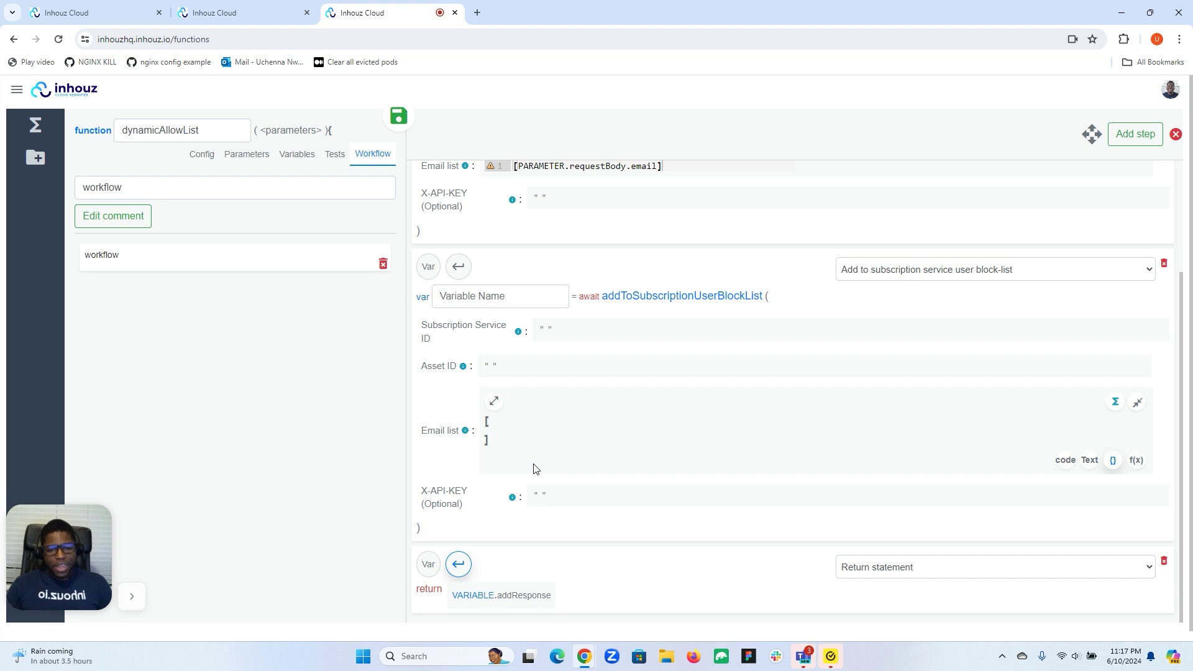
scroll(536, 469, "up", 2)
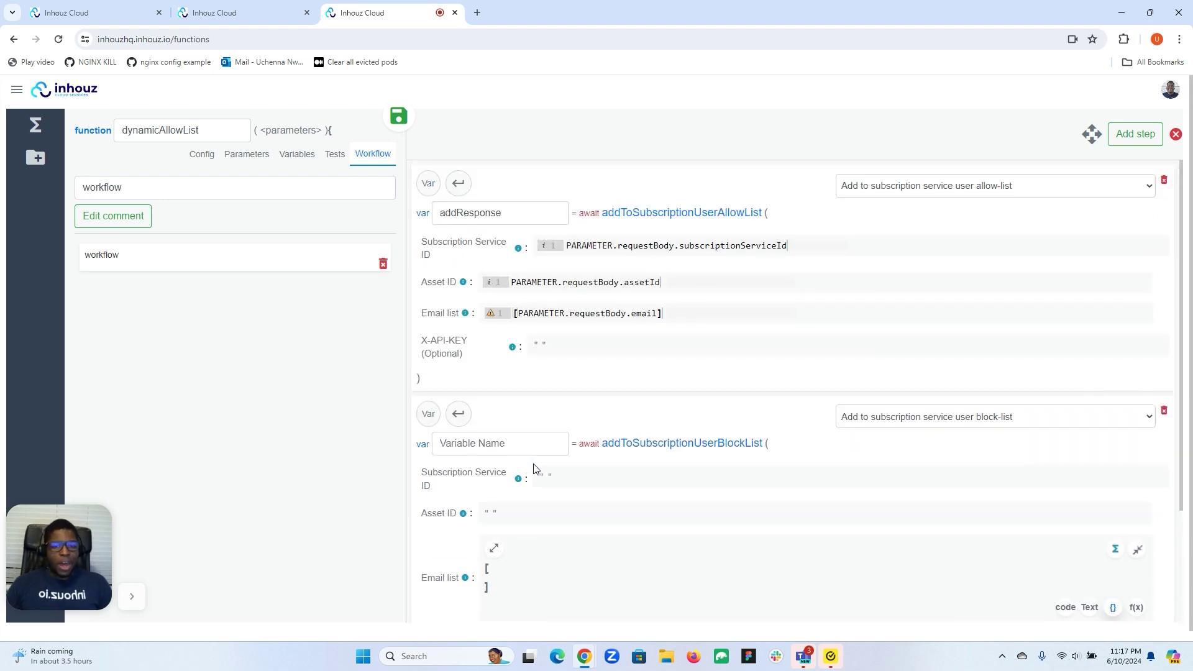
scroll(622, 471, "down", 2)
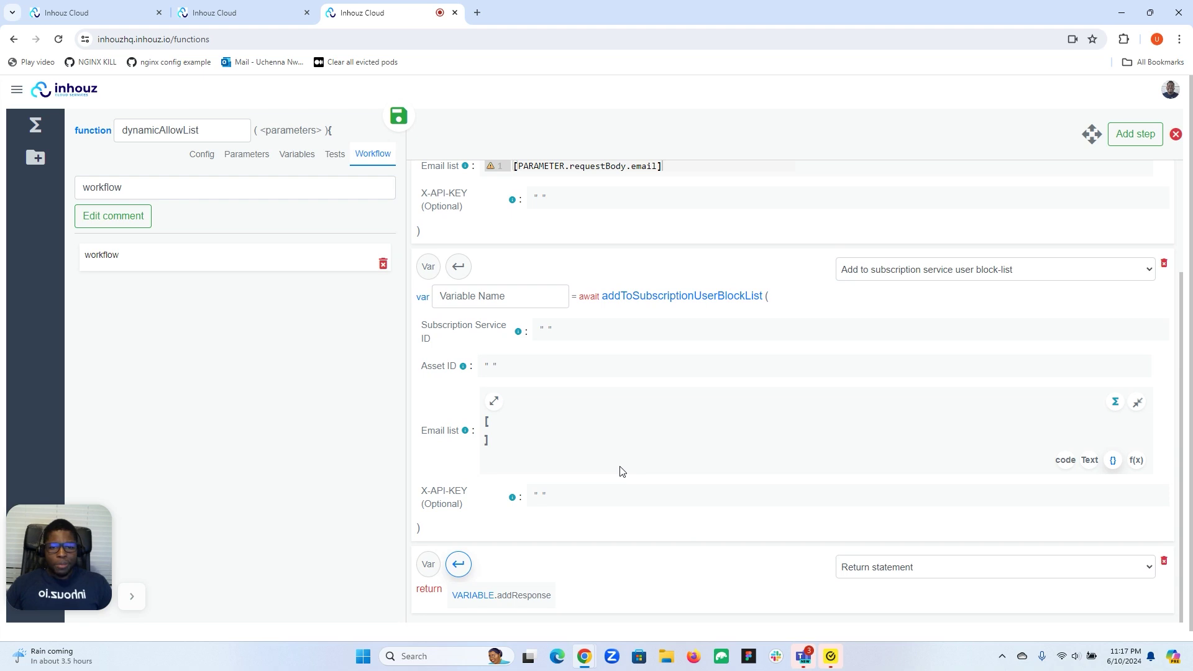
scroll(622, 471, "up", 2)
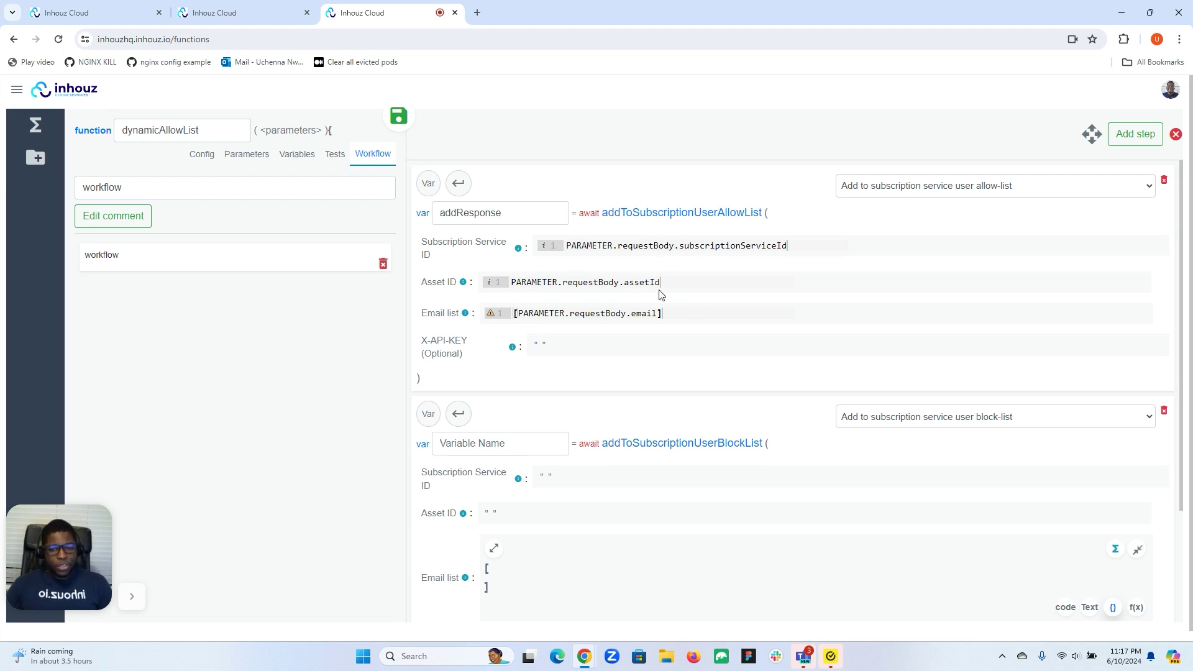
scroll(660, 278, "down", 2)
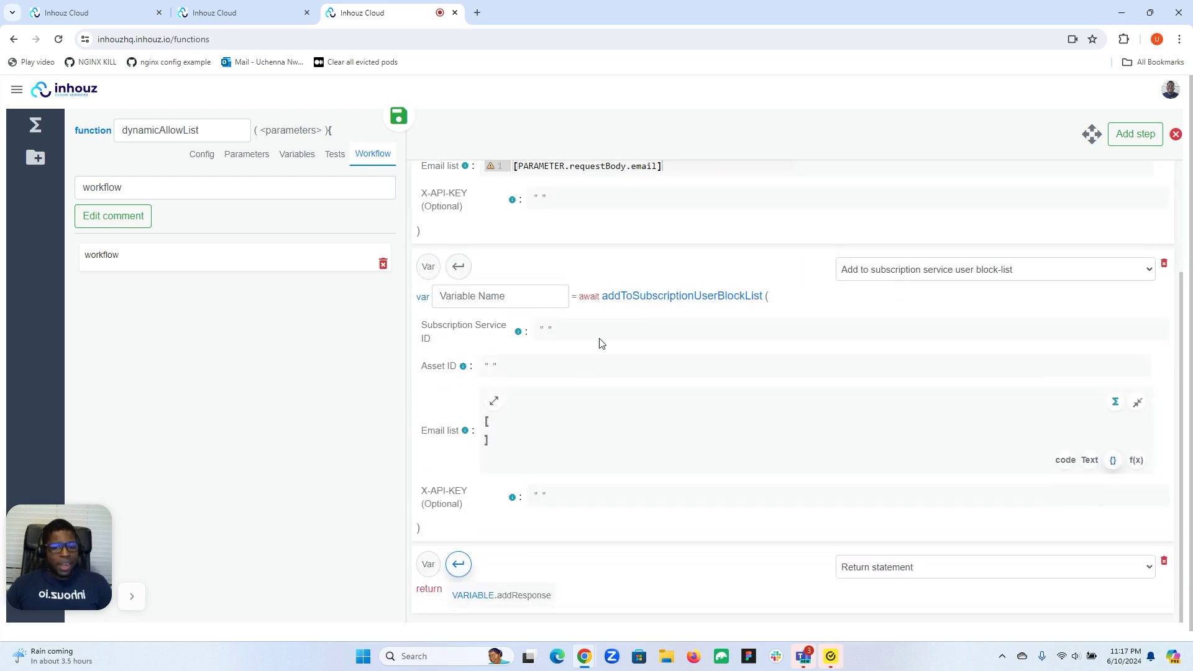
scroll(627, 338, "up", 2)
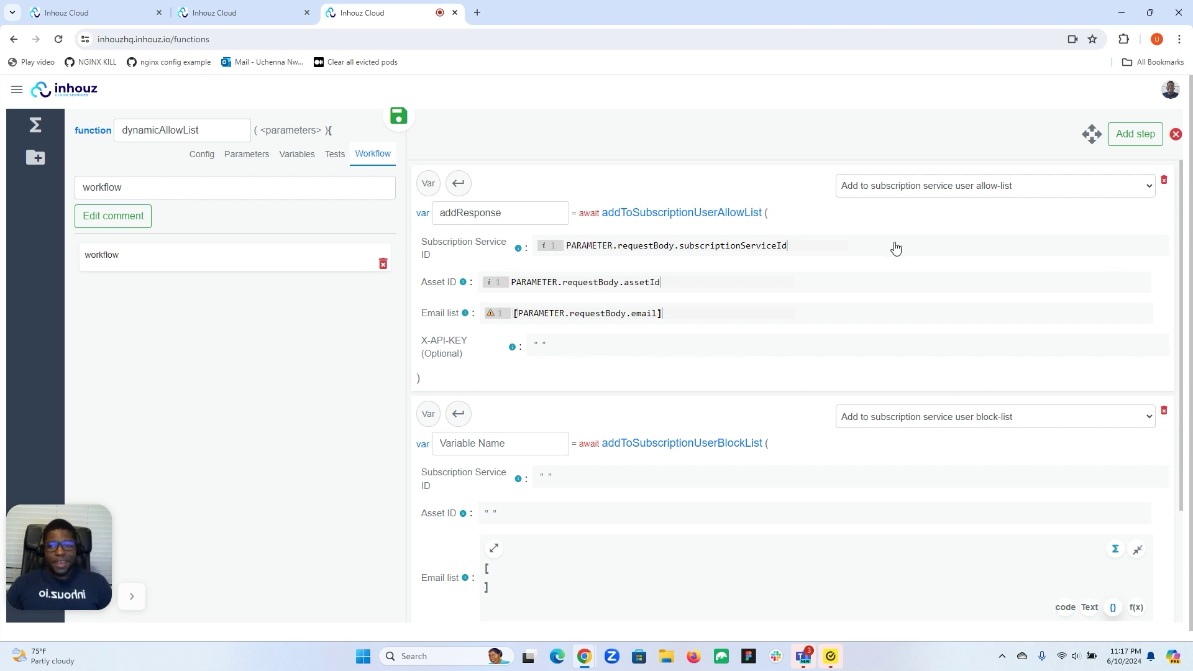
left_click(241, 14)
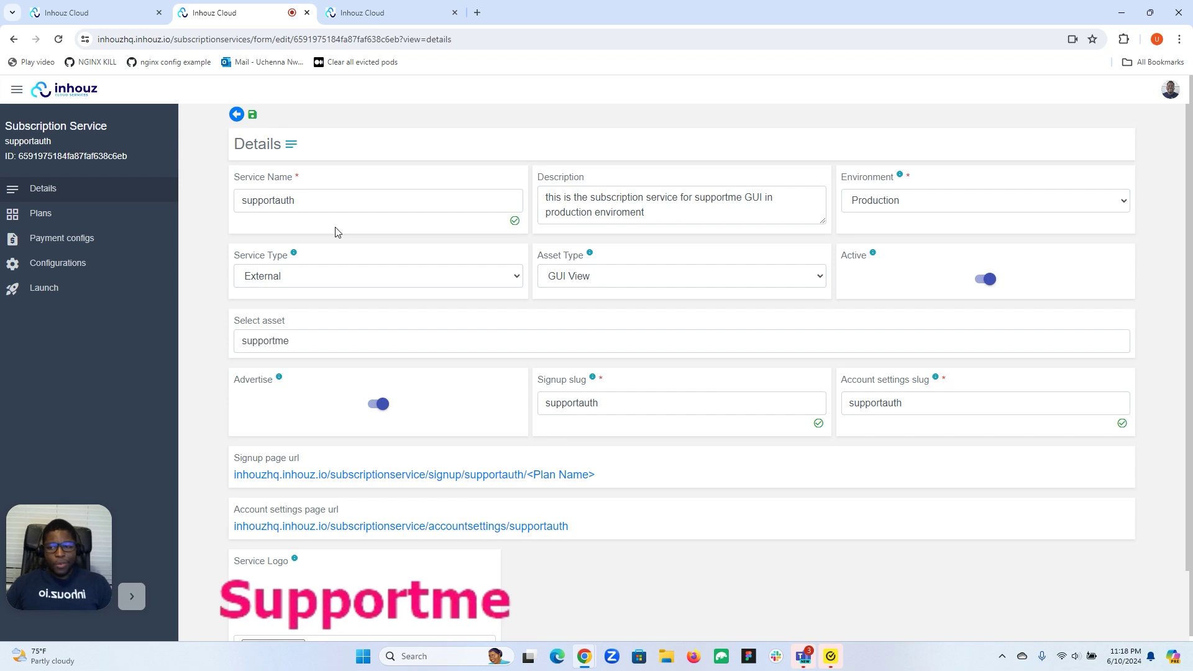
Review supportauth's block-list restriction and its Restriction scope options
left_click(68, 264)
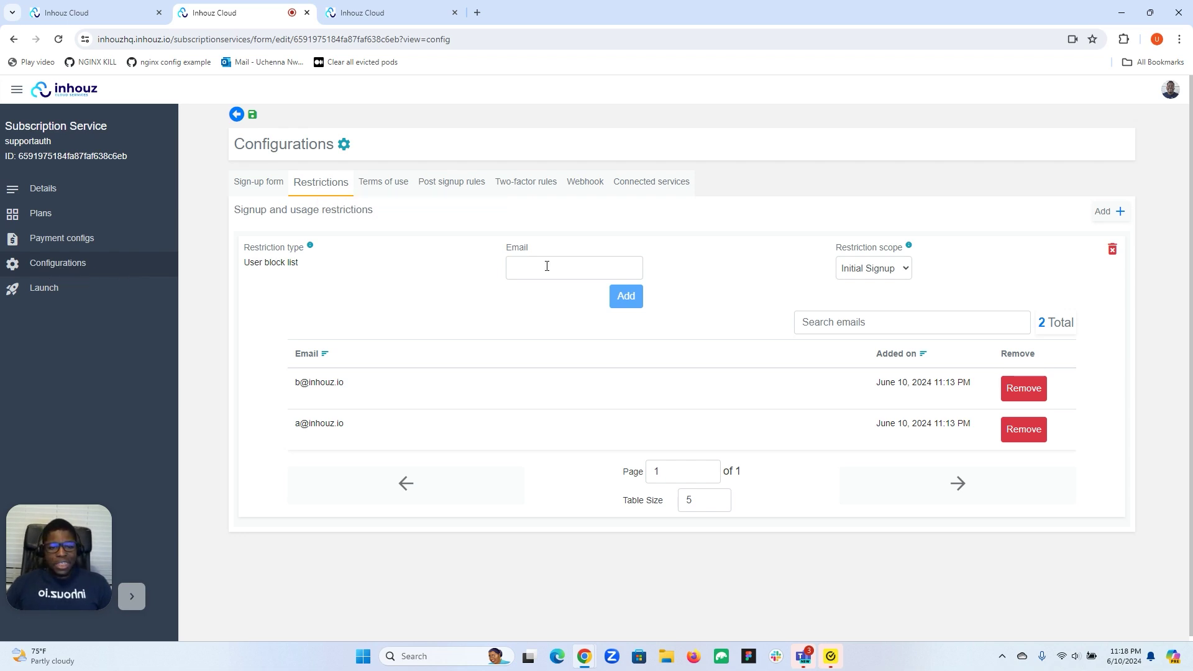
left_click(882, 266)
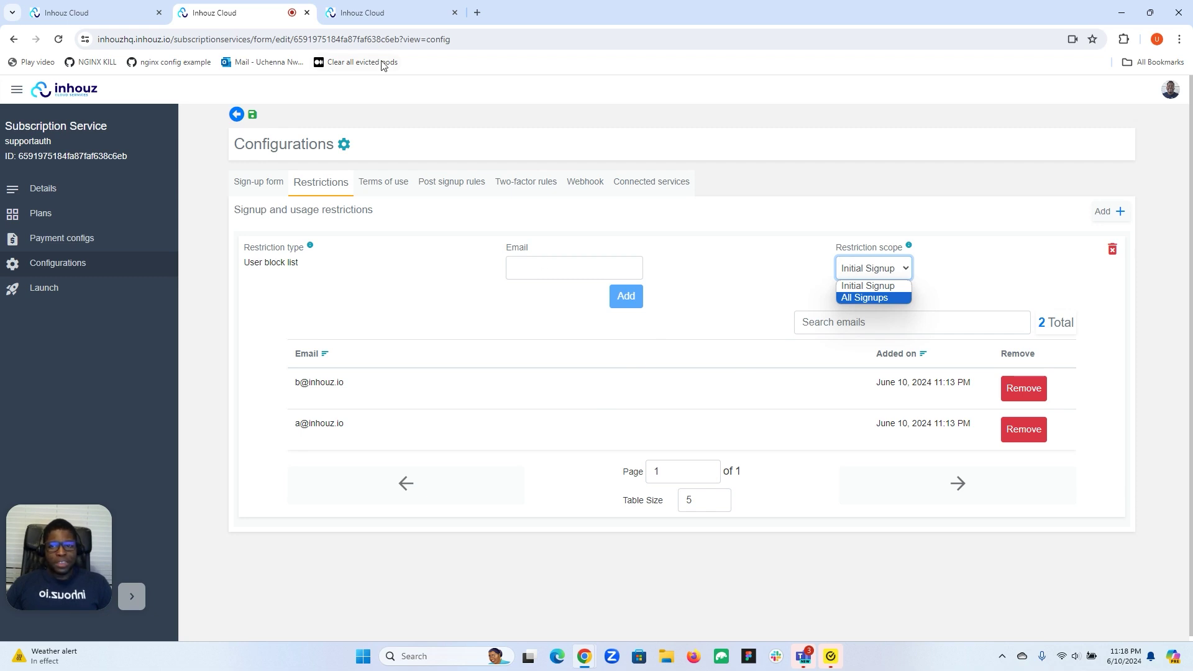
left_click(375, 12)
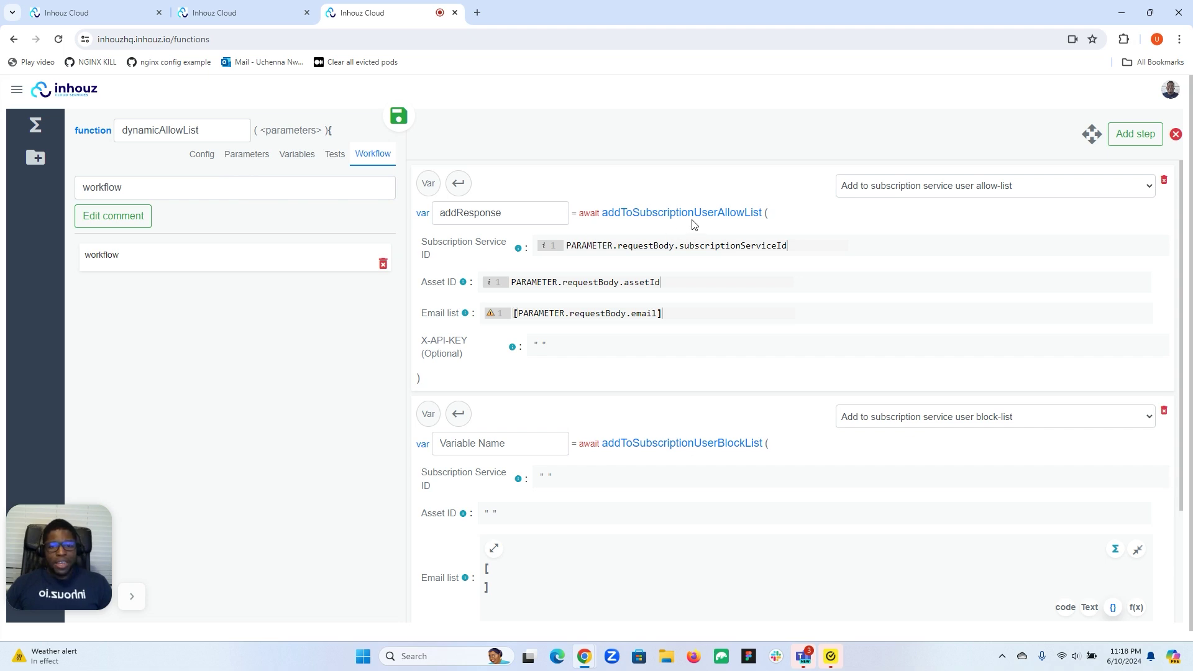
Open the procurement API's Endpoints list from Inhouz API
left_click(17, 90)
left_click(125, 162)
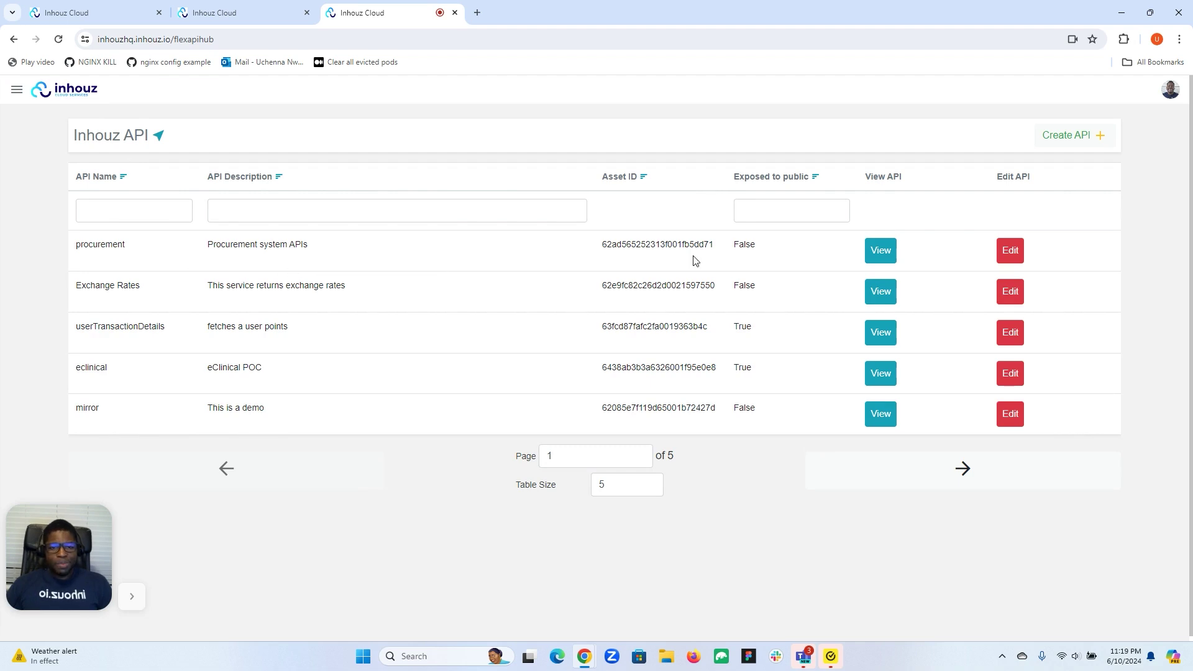
left_click(1000, 255)
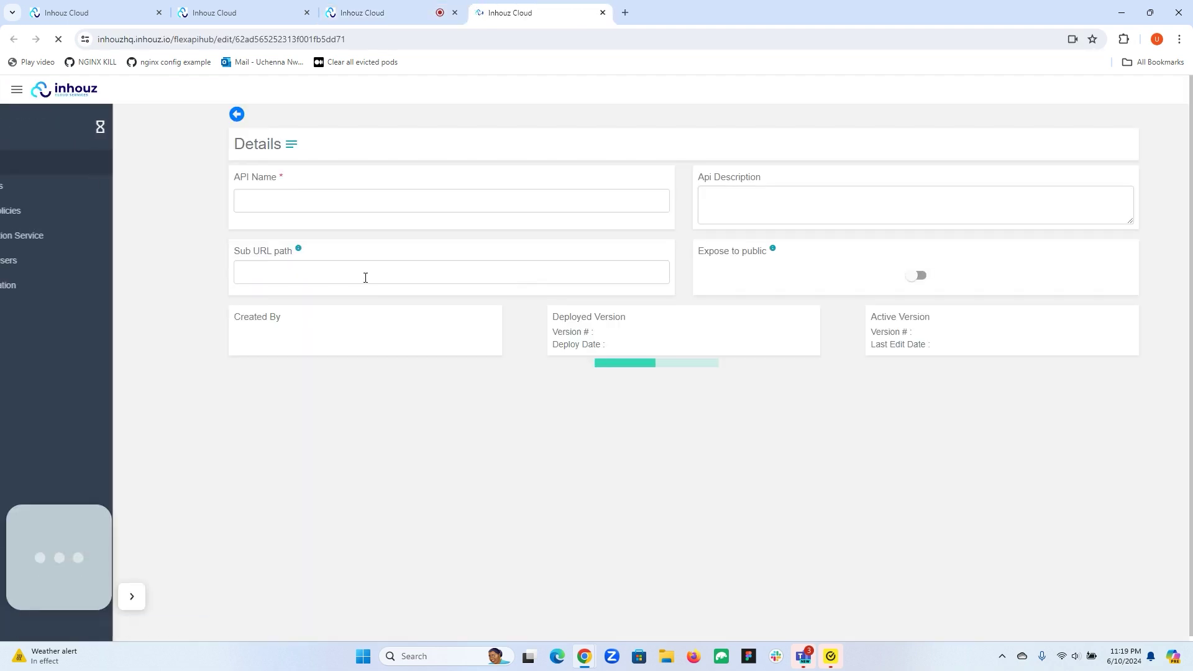
left_click(96, 209)
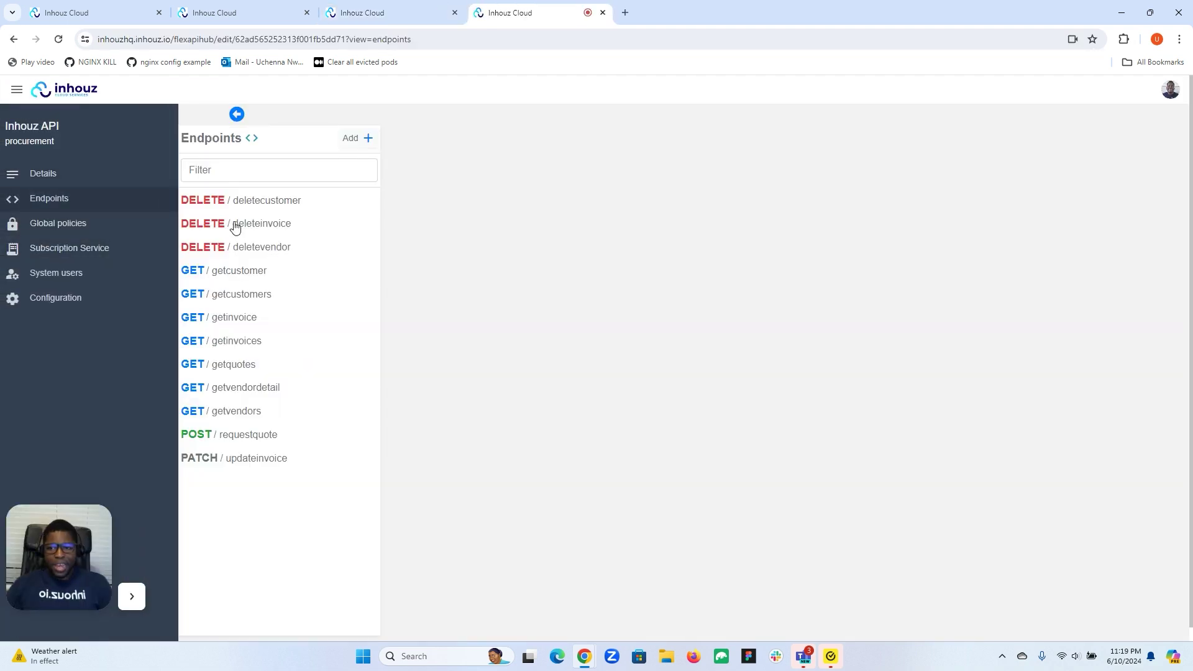
View the deletecustomer, getcustomer and deleteinvoice endpoint details
left_click(260, 207)
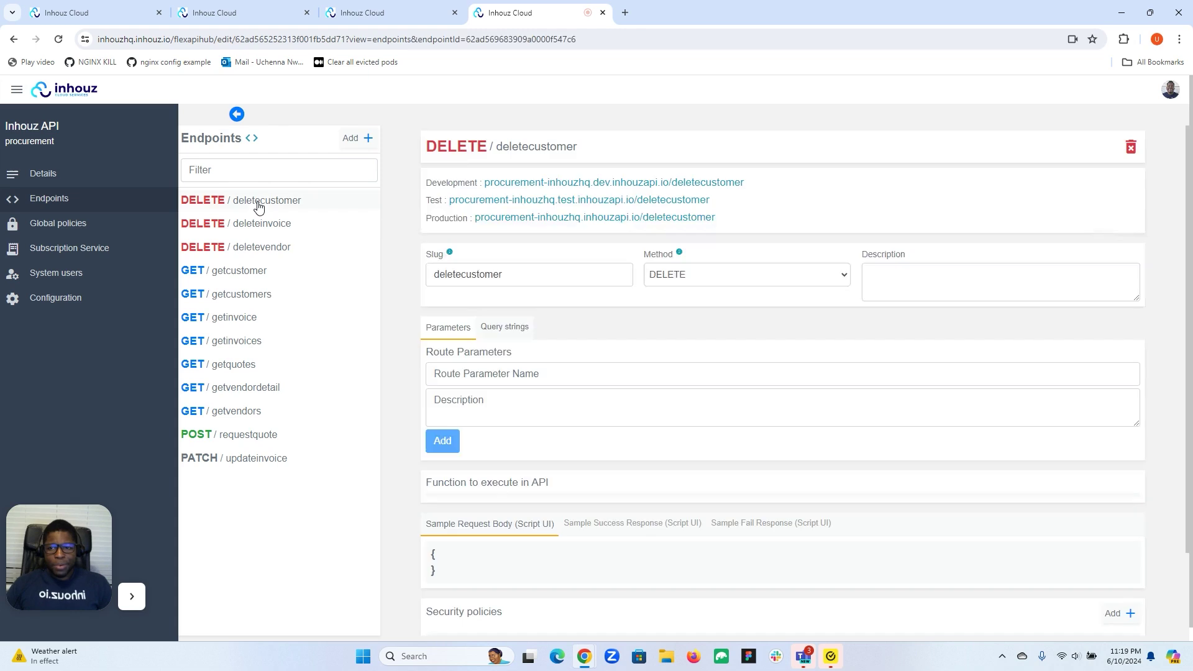
left_click(241, 272)
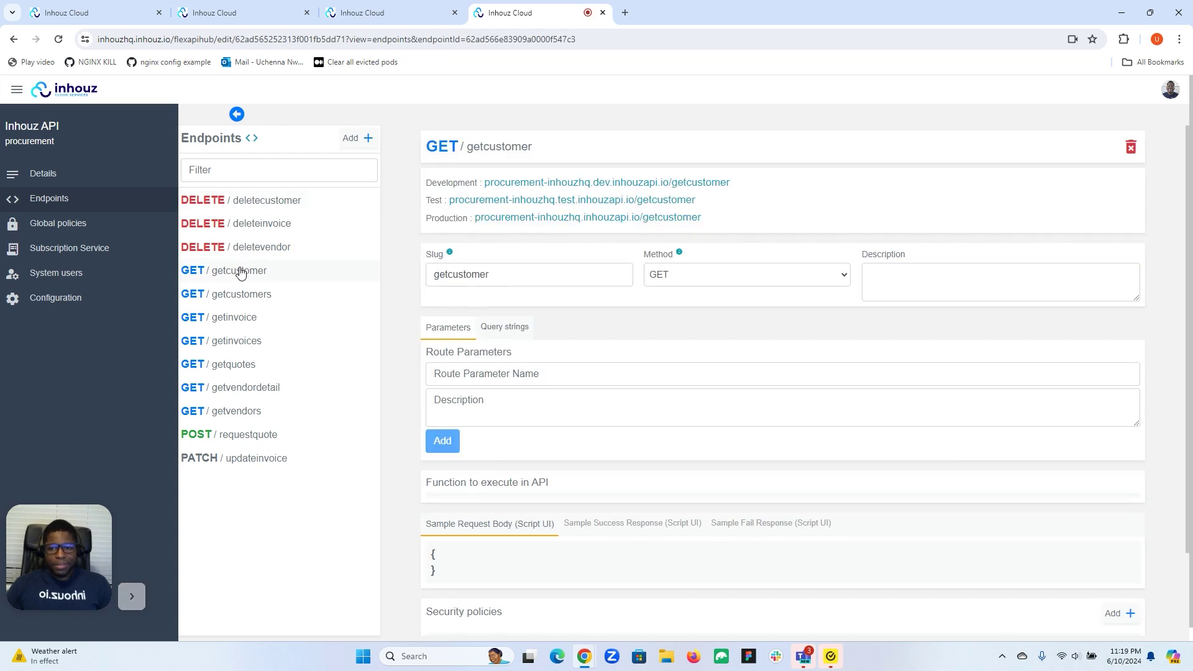
left_click(283, 220)
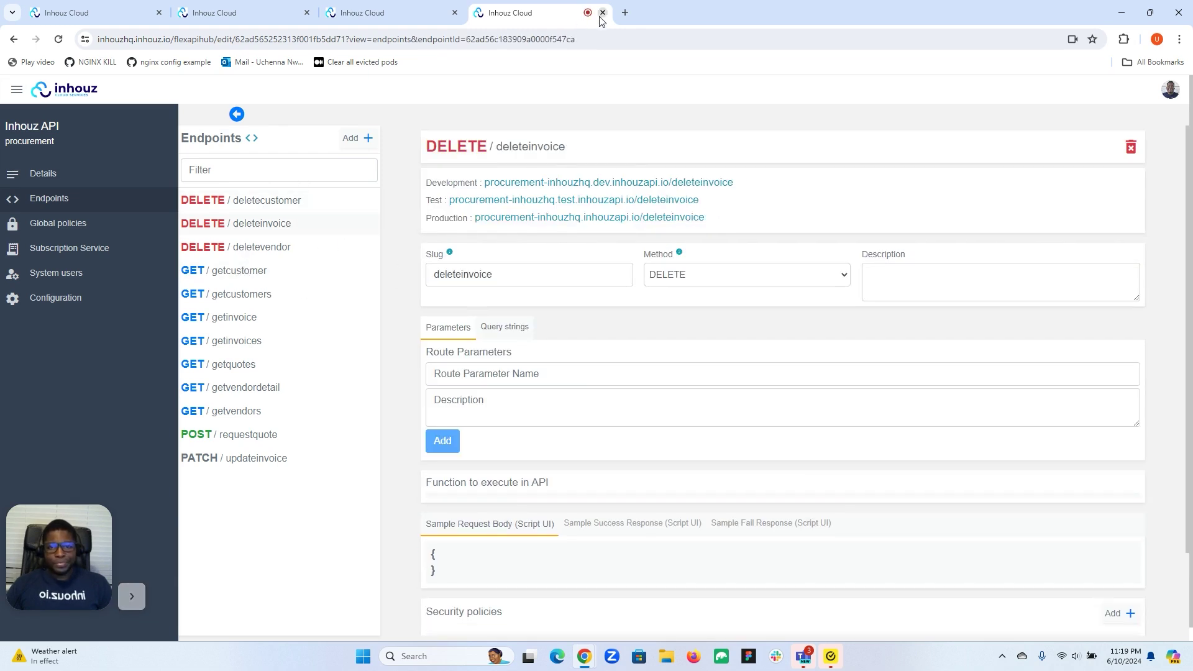
left_click(379, 13)
left_click(233, 18)
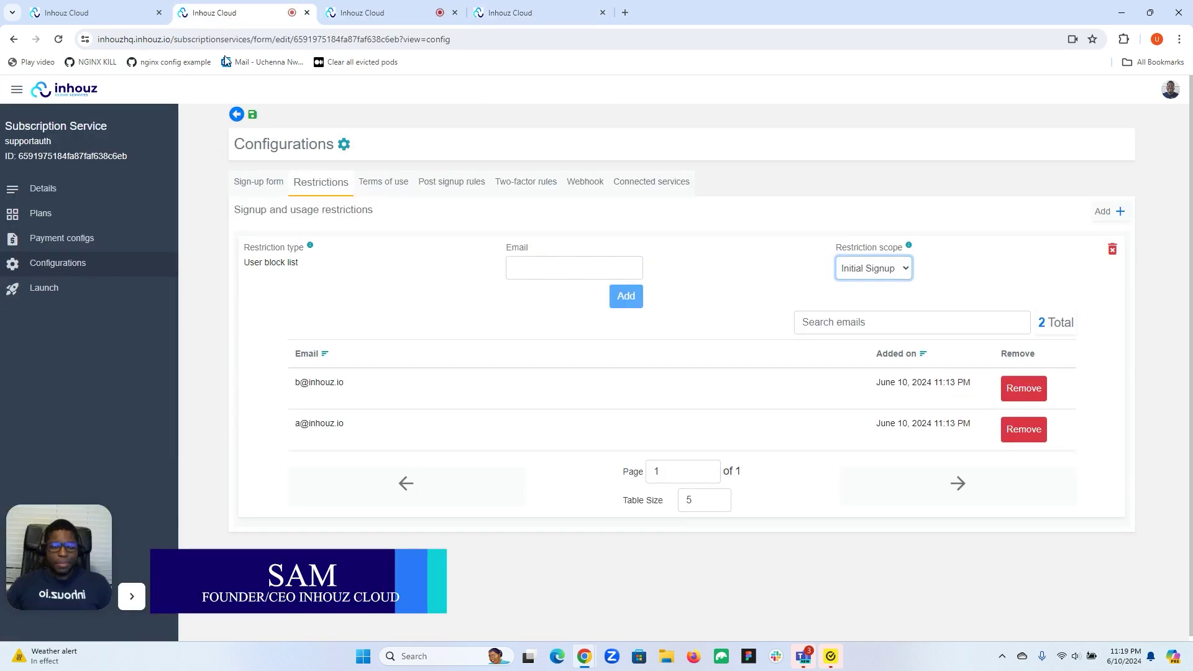